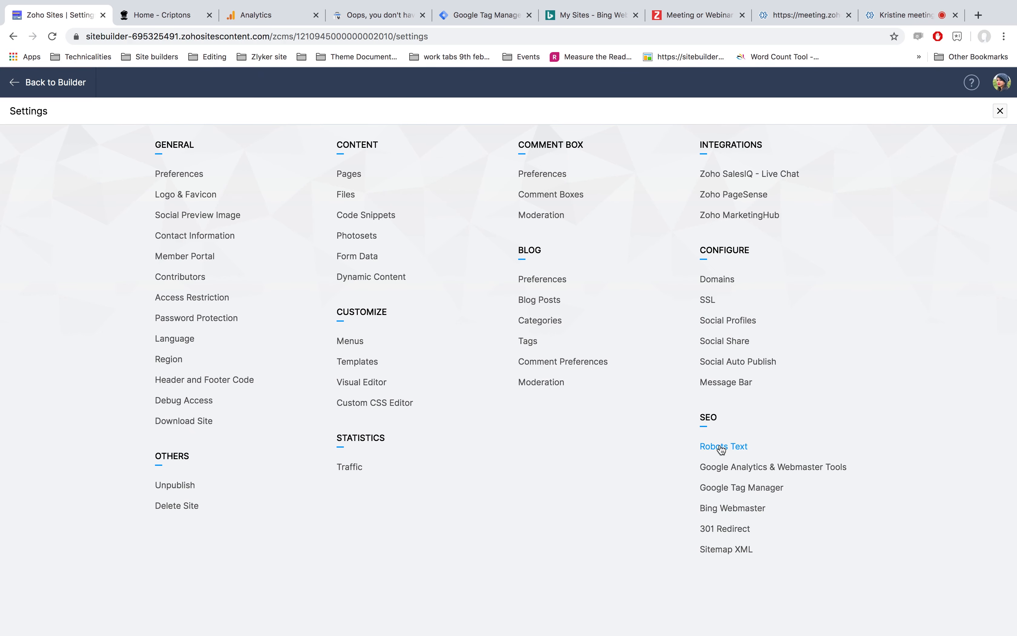
# - Set the site's robots text to "User-agent: *" and "Disallow: /home", and save it
pyautogui.click(720, 447)
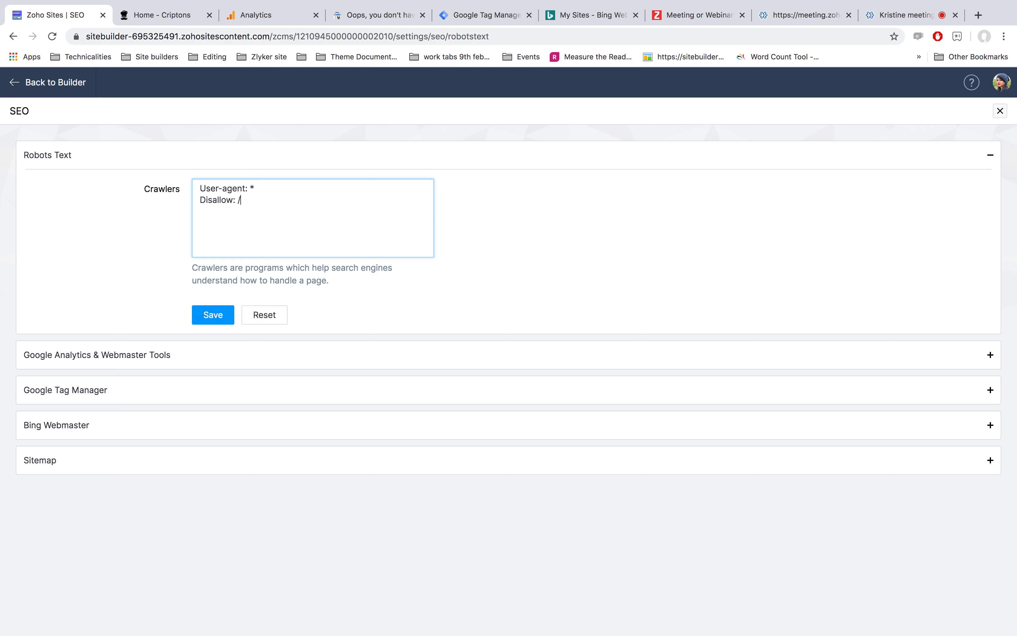
pyautogui.click(206, 316)
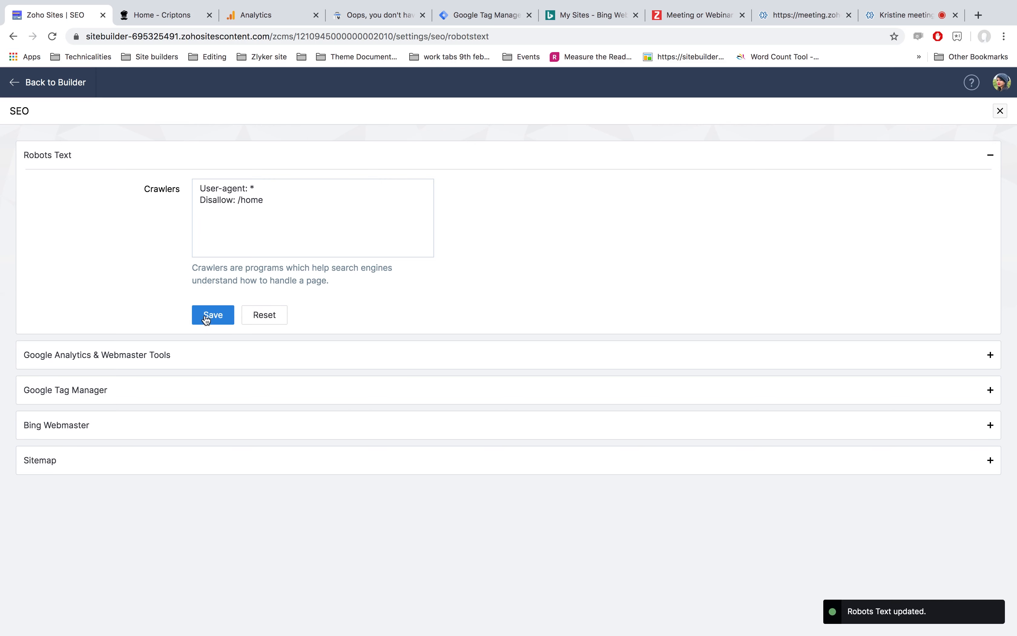
# - Open the site's Google Analytics settings, then switch to Google Analytics and set up an account named Criptons with the recommended data sharing options
pyautogui.click(190, 355)
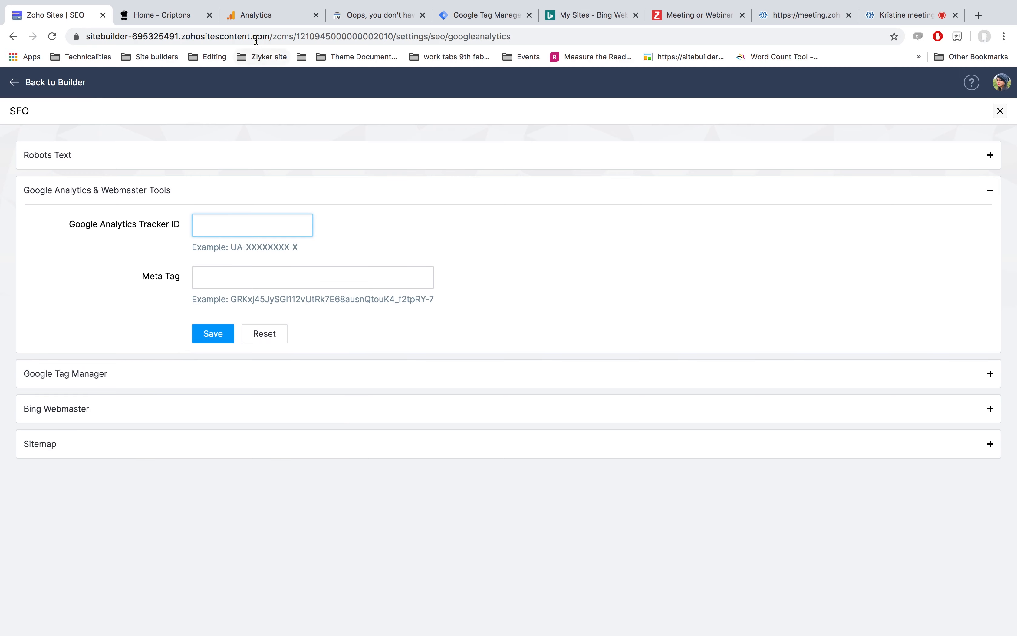
pyautogui.click(259, 17)
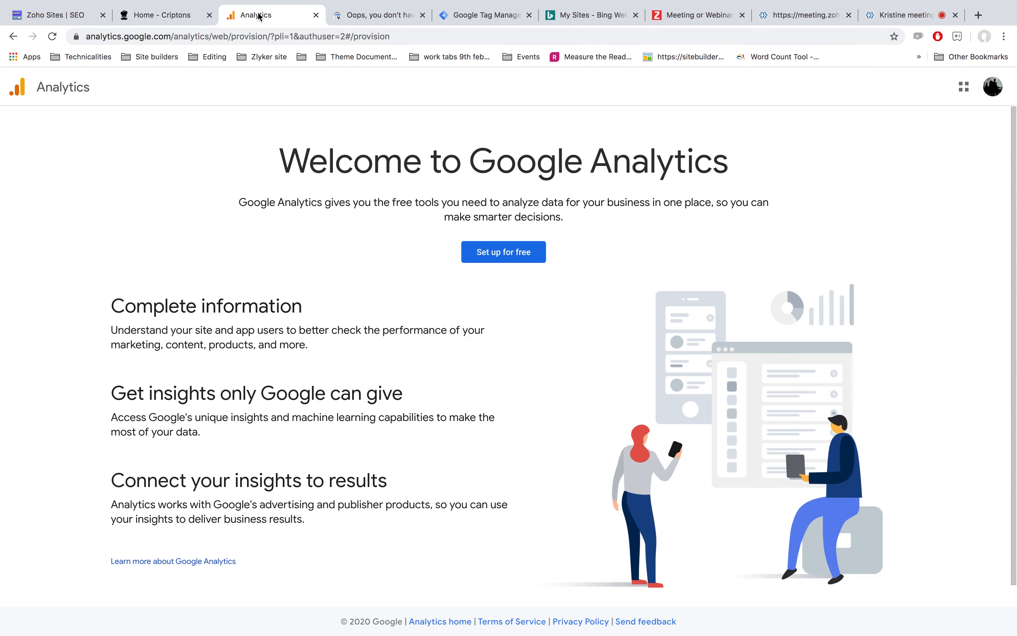
pyautogui.click(506, 253)
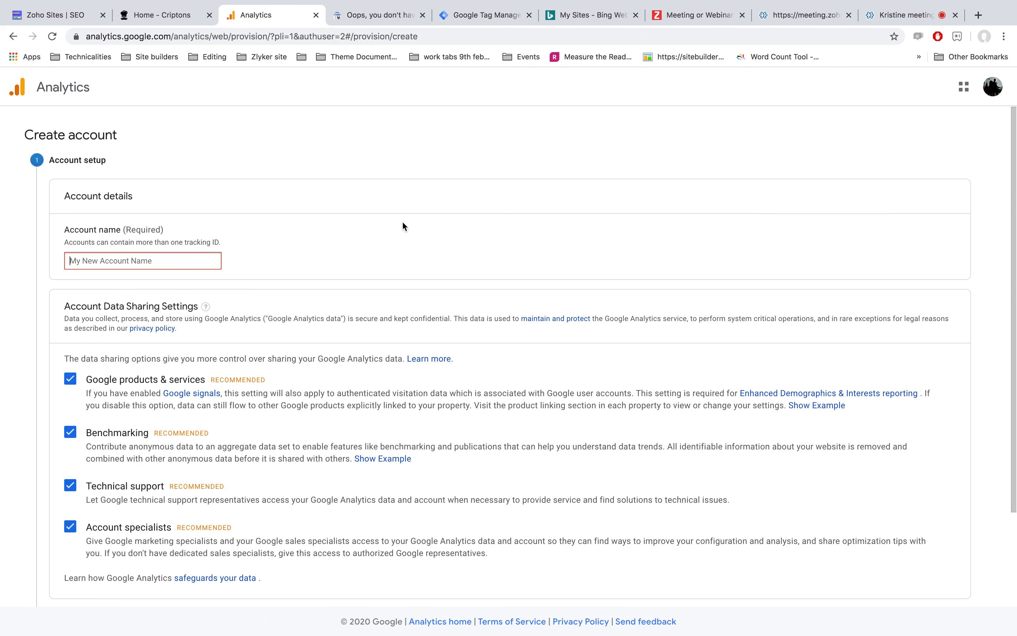
pyautogui.click(203, 261)
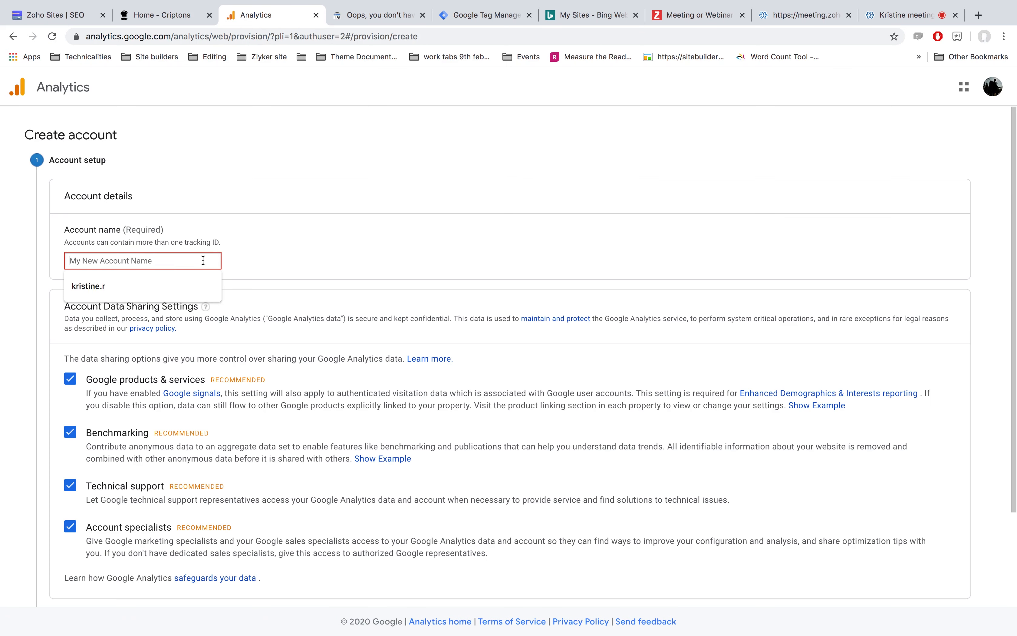
pyautogui.write('C')
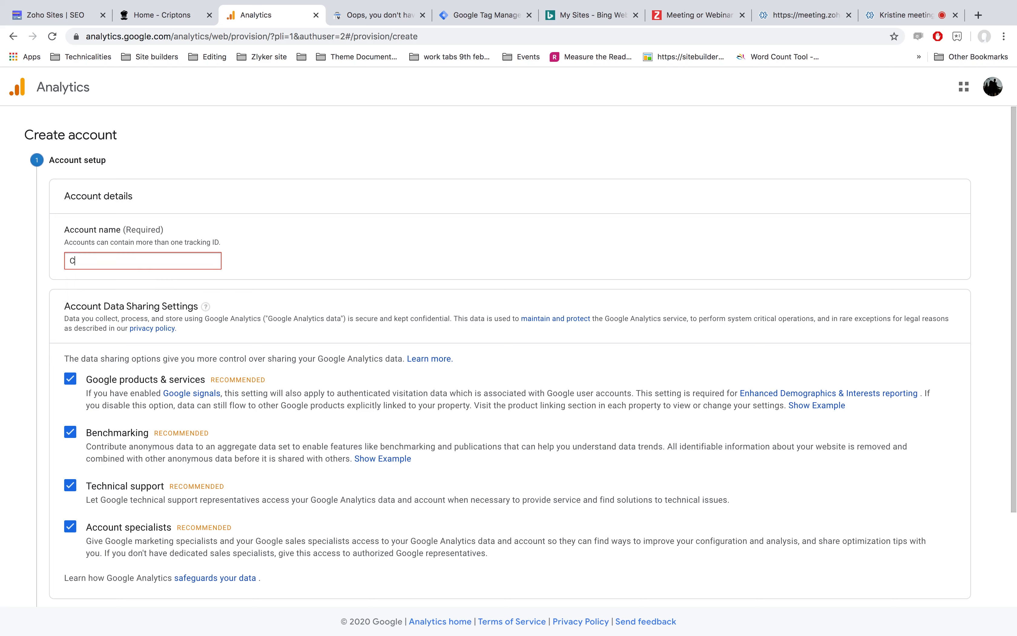
pyautogui.write('riptons')
pyautogui.click(282, 299)
pyautogui.scroll(-3, 285, 282)
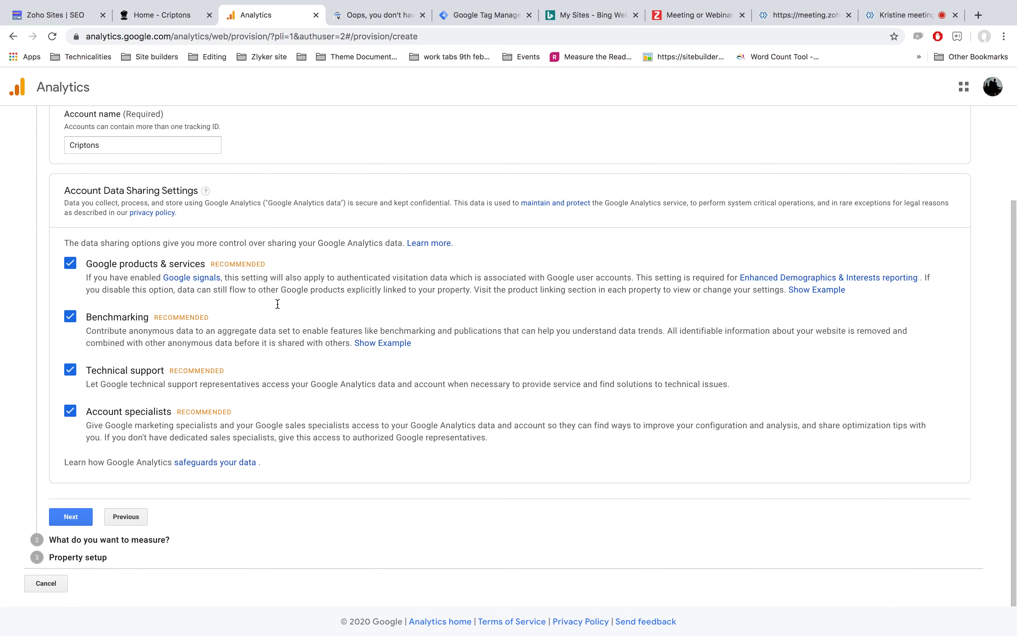
pyautogui.click(72, 521)
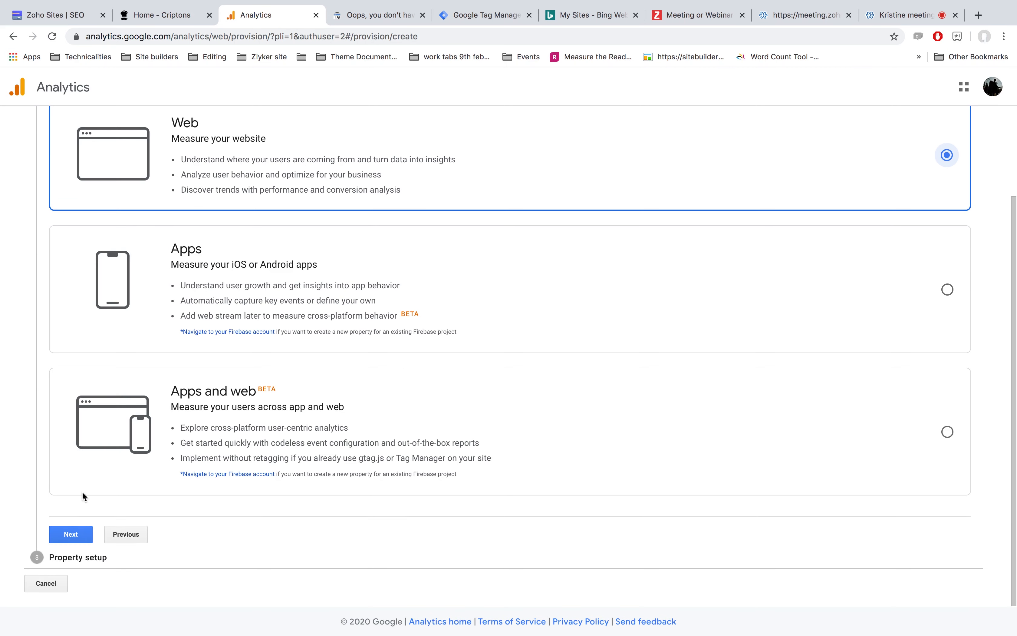
# - Keep Web as the measurement type for the new Analytics account and proceed to property setup
pyautogui.scroll(3, 252, 274)
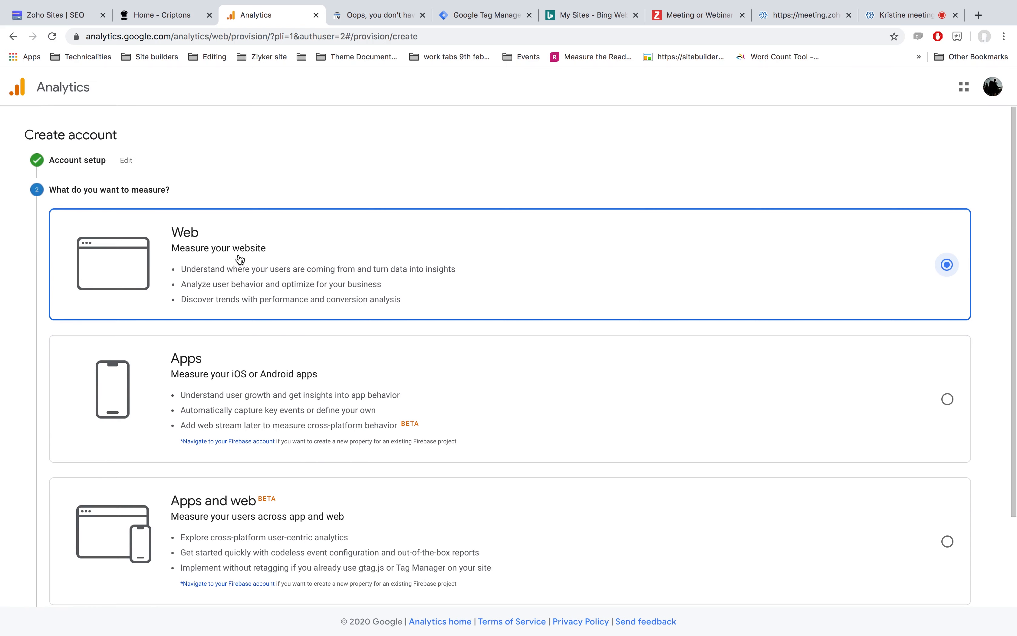
pyautogui.scroll(-3, 240, 259)
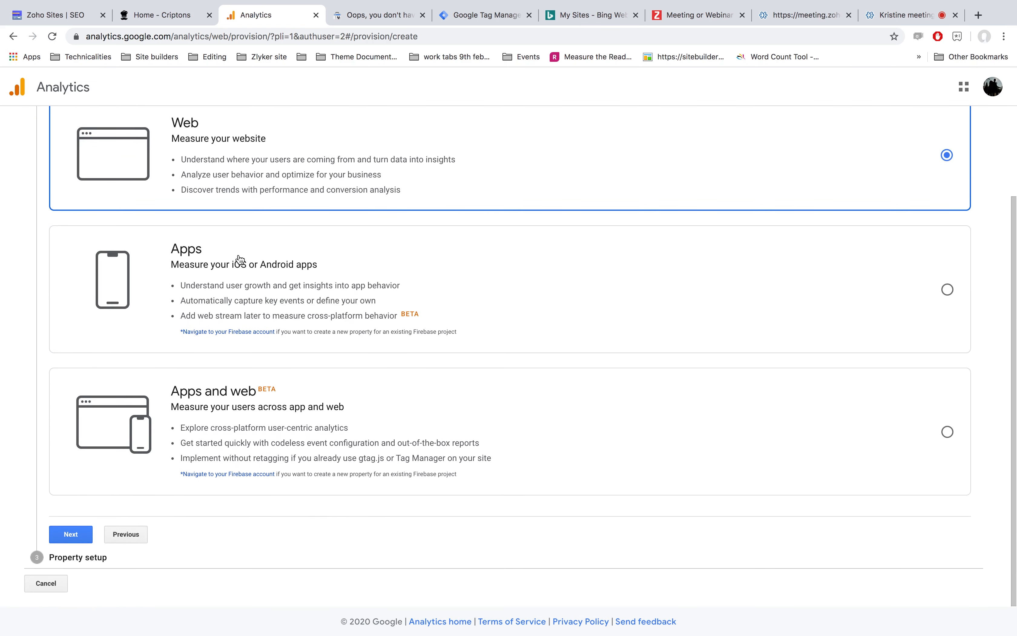
pyautogui.click(72, 534)
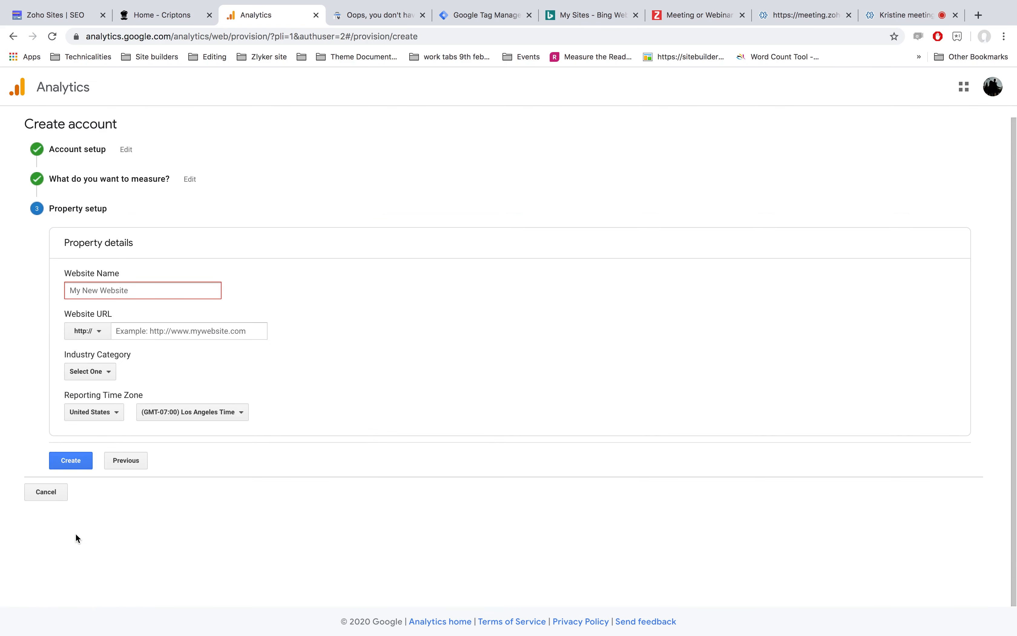
# - Name the property's website Criptons and set its URL to criptons.zohosites.com, copied from the live site's address
pyautogui.write('Criptons')
pyautogui.click(181, 330)
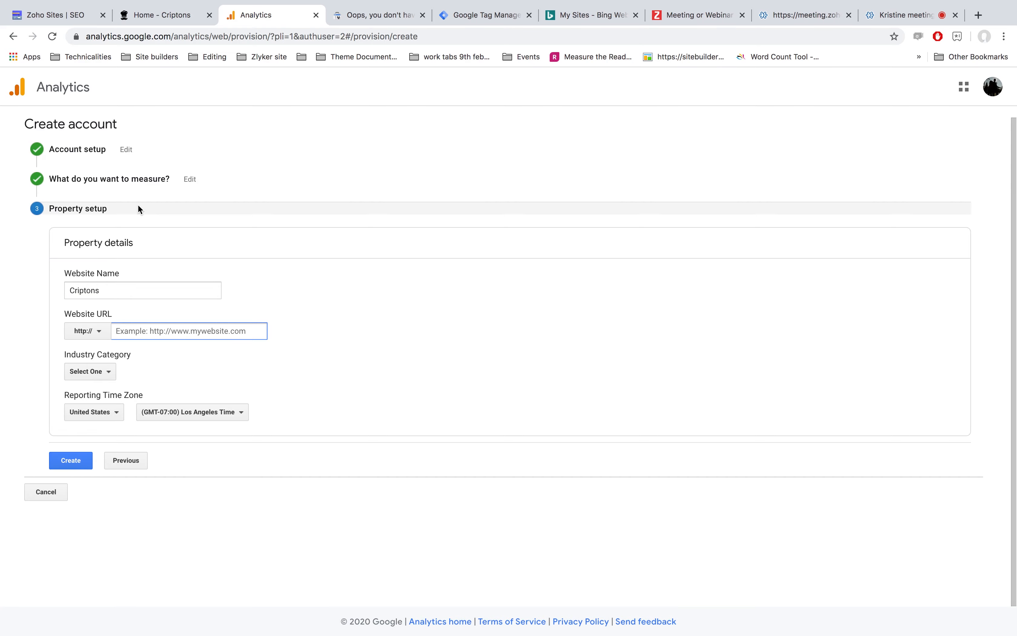
pyautogui.click(163, 16)
pyautogui.click(177, 35)
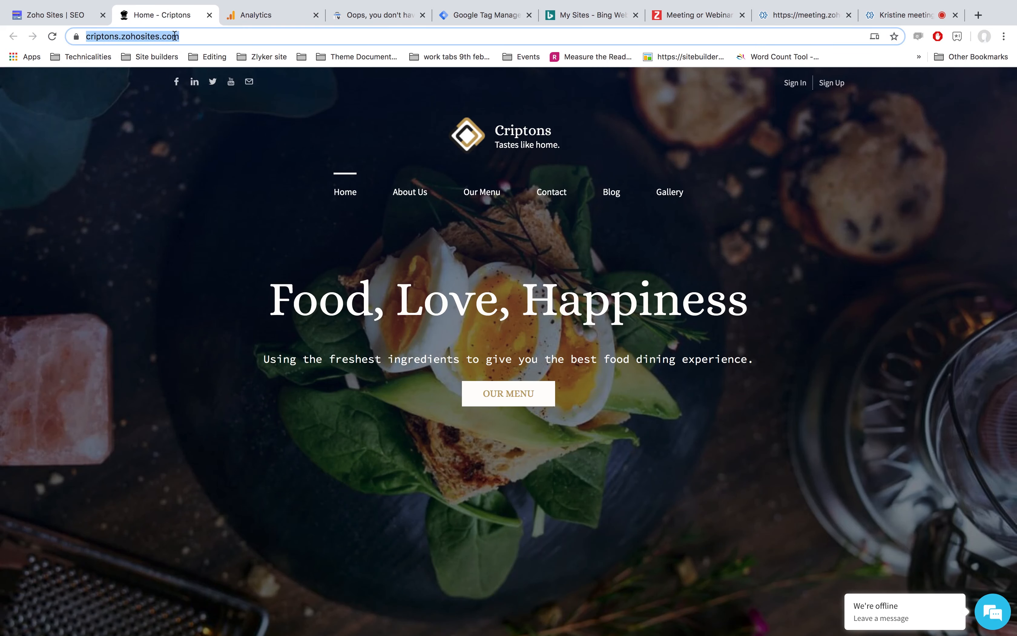
pyautogui.rightClick(168, 37)
pyautogui.click(205, 130)
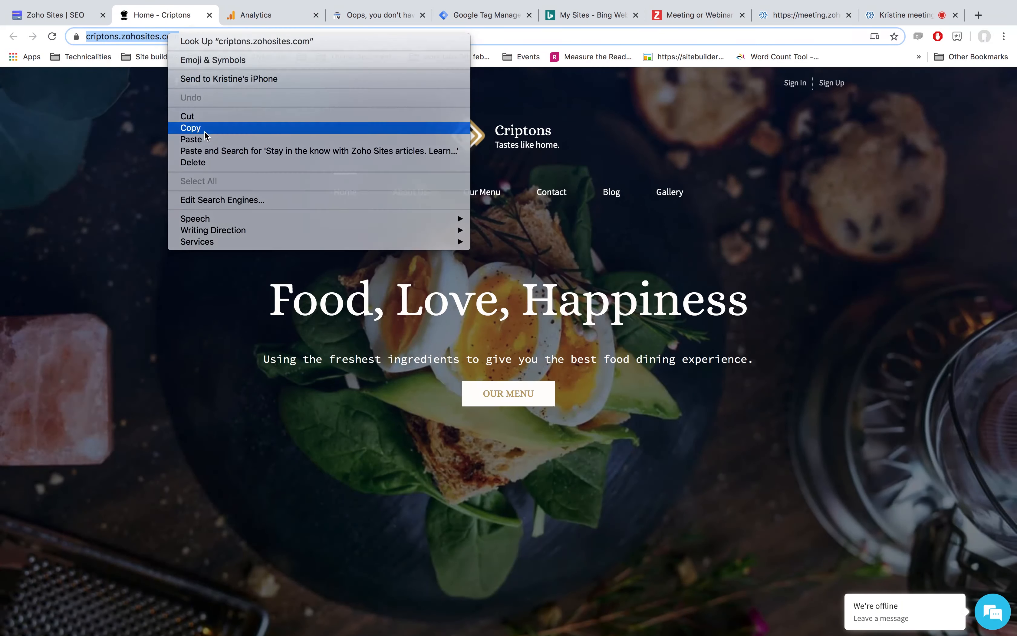
pyautogui.click(257, 16)
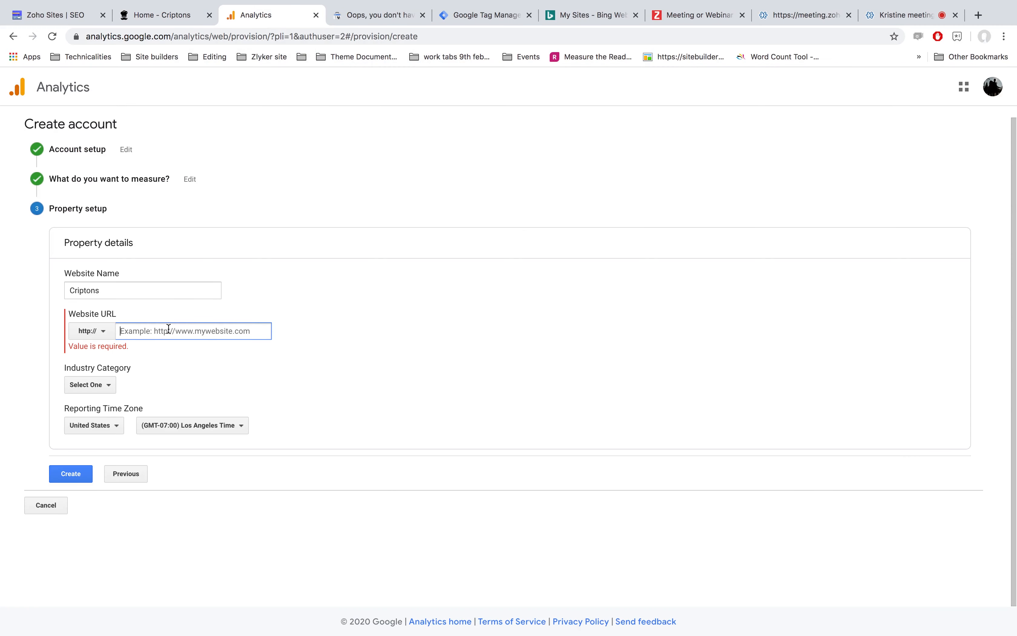
pyautogui.press('super+v')
pyautogui.moveTo(146, 331); pyautogui.dragTo(117, 331)
pyautogui.press('BackSpace')
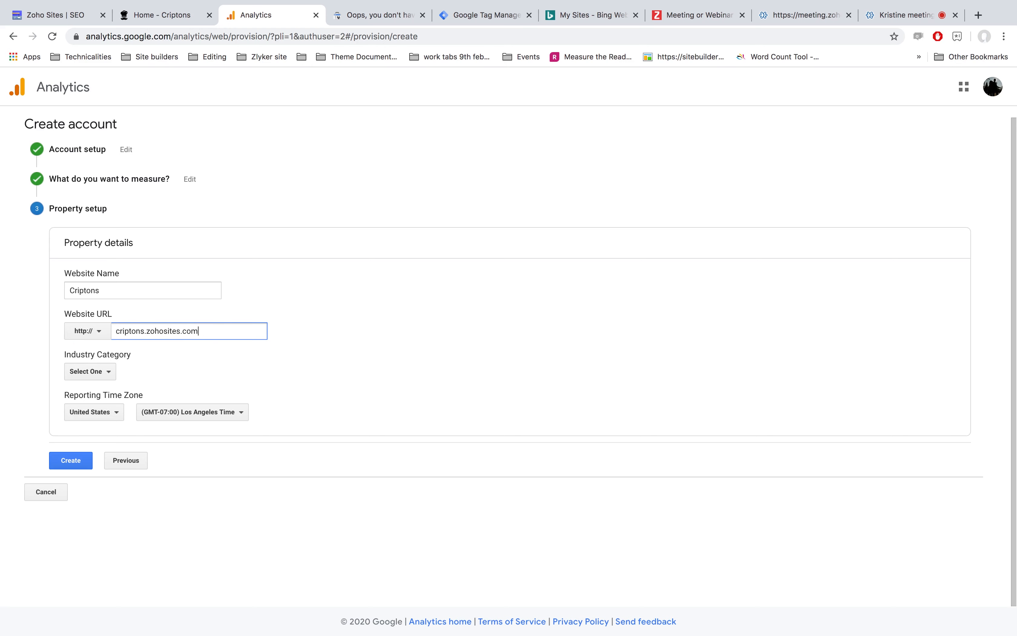
# - Set the property's industry category to Food and Drink
pyautogui.click(97, 376)
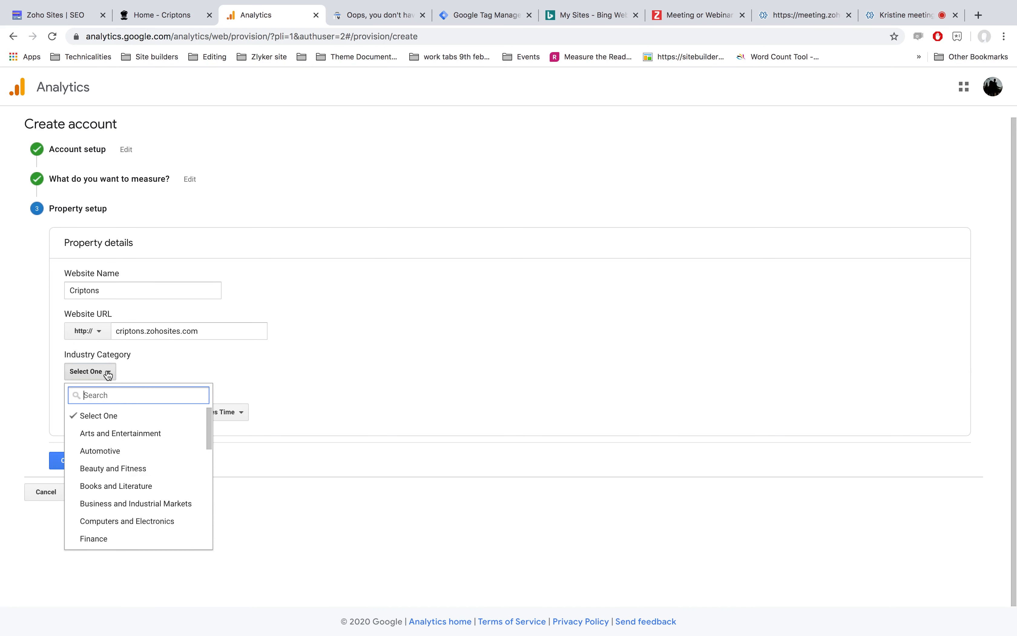
pyautogui.scroll(-2, 136, 460)
pyautogui.scroll(-2, 137, 459)
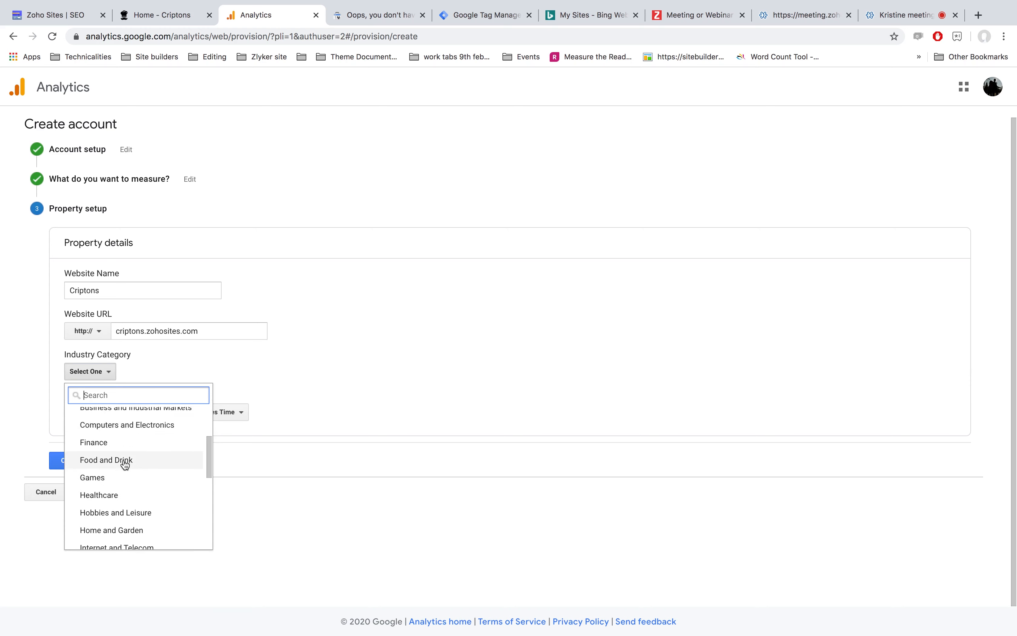
pyautogui.click(125, 463)
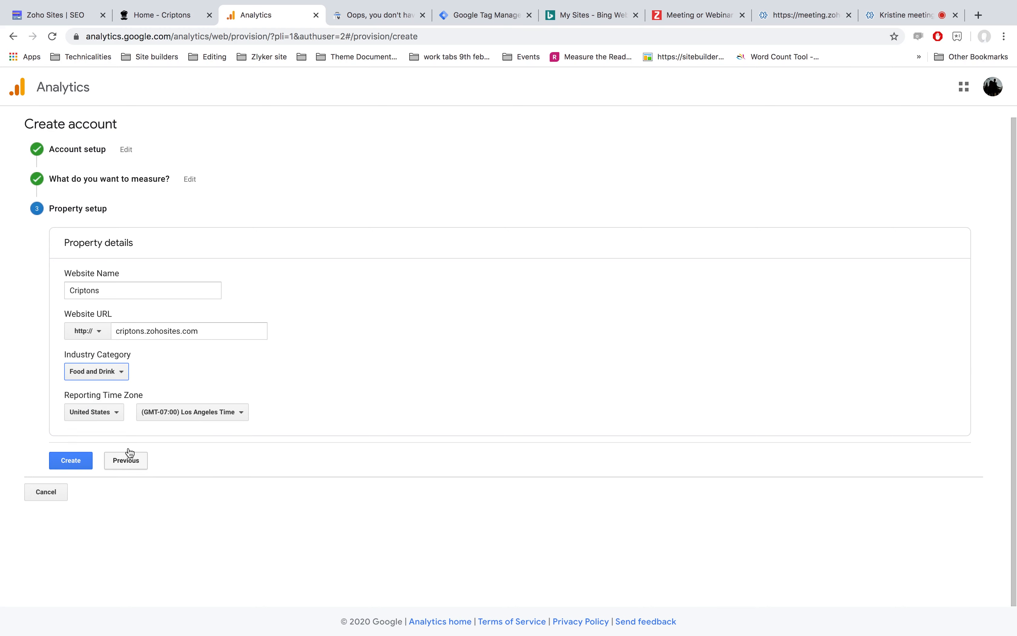
# - Create the property, accepting the Analytics terms of service, the Data Processing Terms and the Controller-Controller Data Protection Terms
pyautogui.click(85, 463)
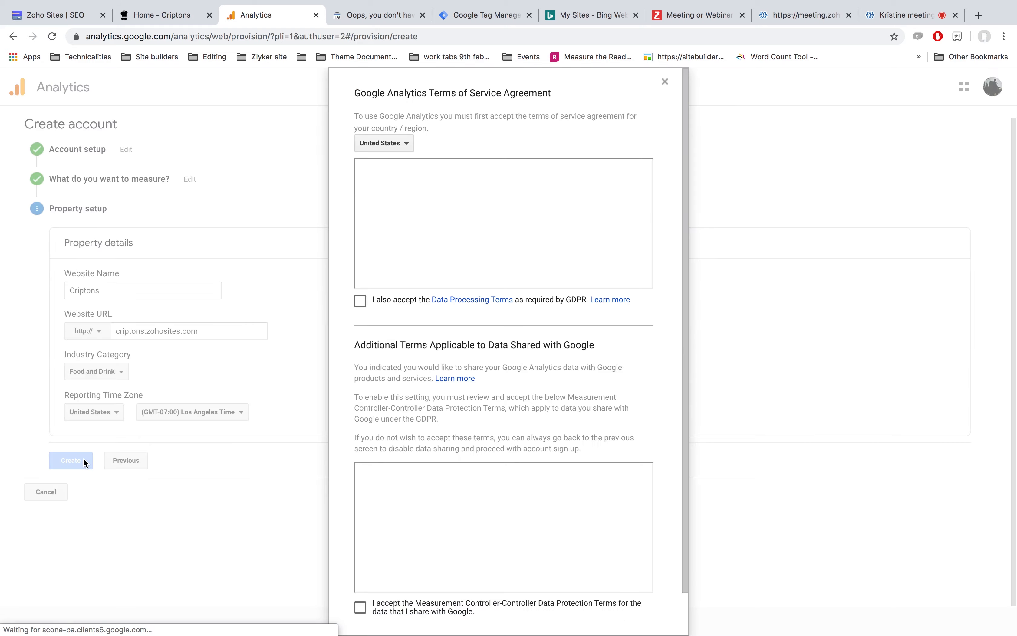
pyautogui.scroll(-2, 470, 428)
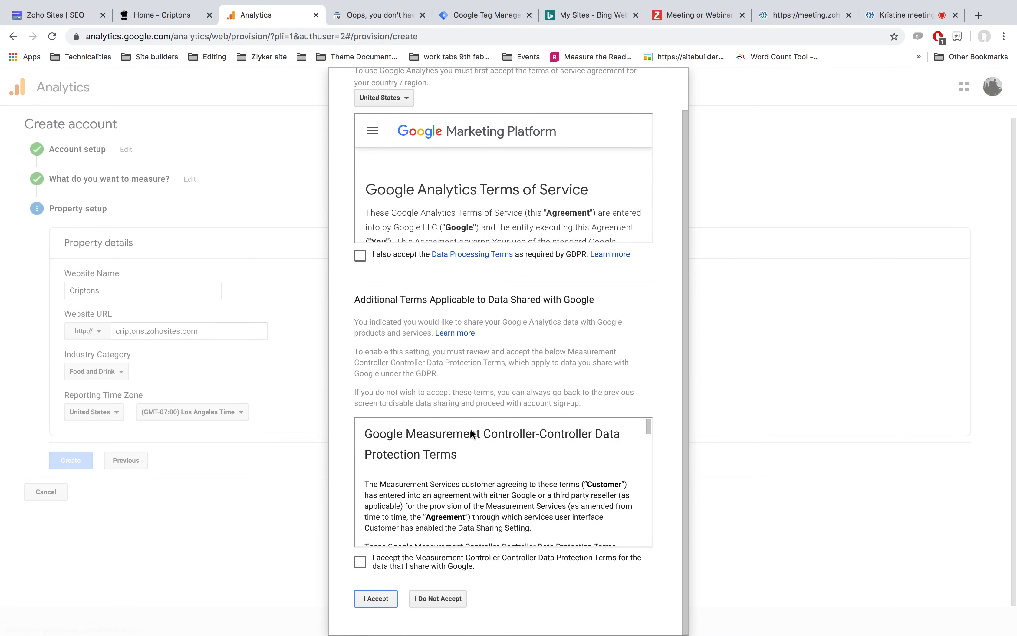
pyautogui.click(375, 597)
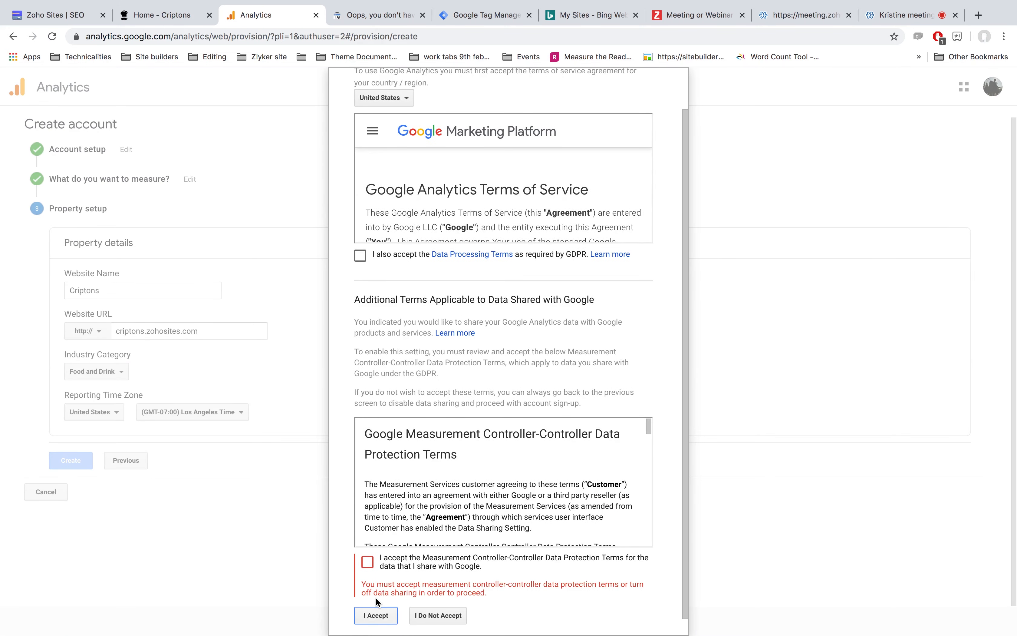
pyautogui.click(361, 564)
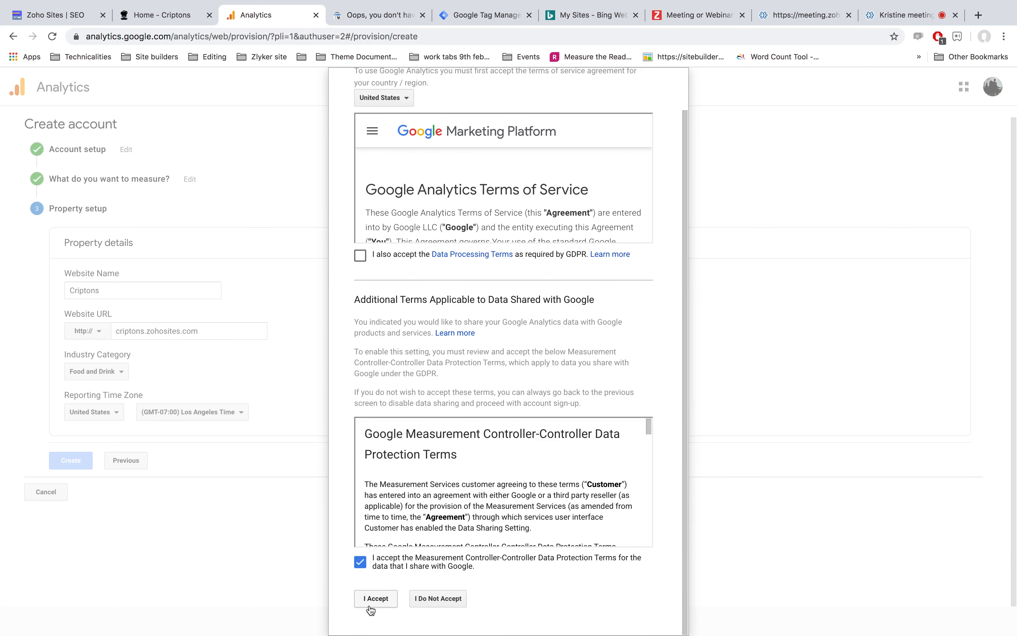
pyautogui.click(361, 255)
pyautogui.click(378, 598)
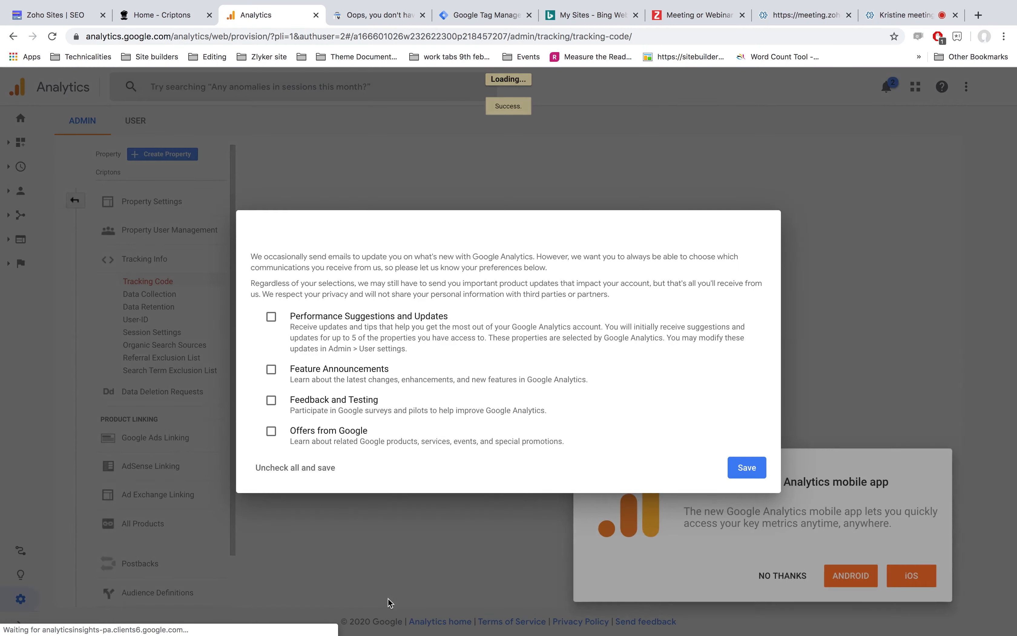
# - Save the email preferences with every option unchecked, and dismiss the mobile app offer and the search tip
pyautogui.click(748, 469)
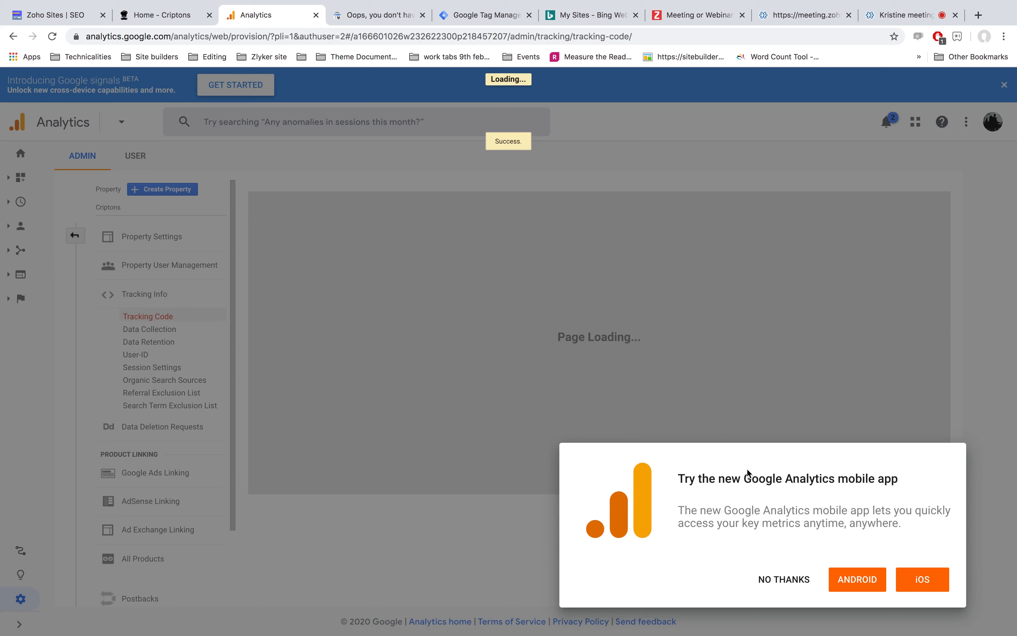
pyautogui.click(785, 581)
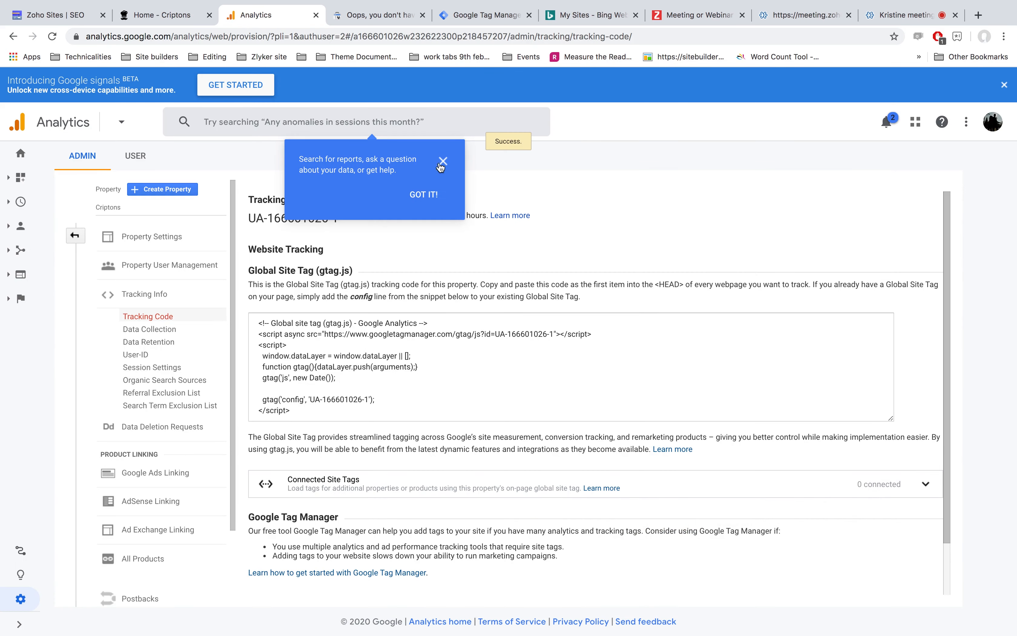
pyautogui.click(449, 160)
# - Copy the property's tracking ID into the Google Analytics Tracker ID setting in Zoho Sites and save it
pyautogui.moveTo(340, 219); pyautogui.dragTo(248, 216)
pyautogui.rightClick(265, 218)
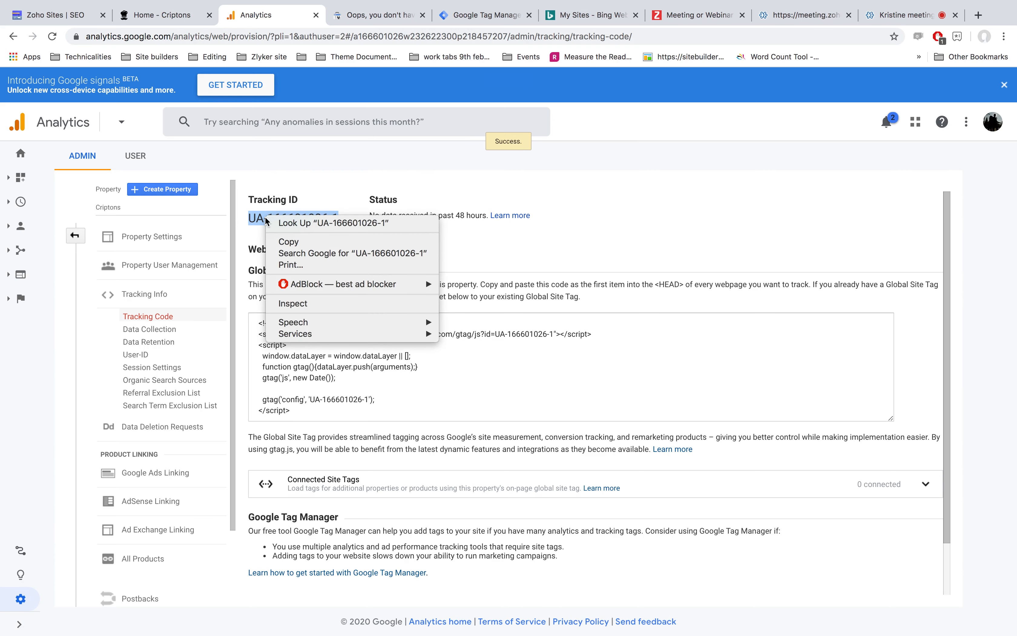
pyautogui.click(290, 242)
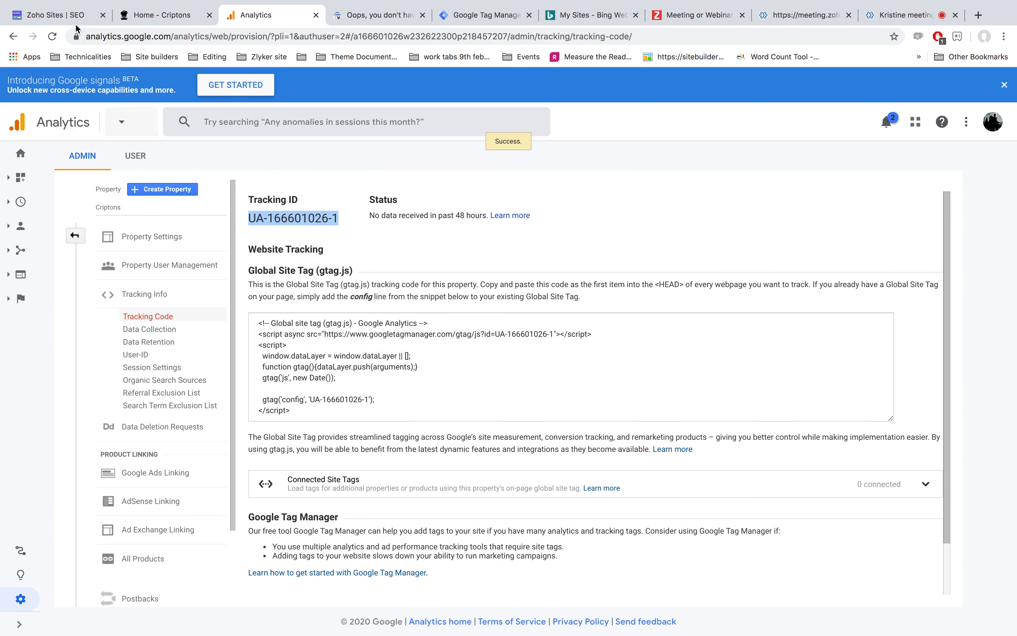
pyautogui.click(75, 15)
pyautogui.click(237, 221)
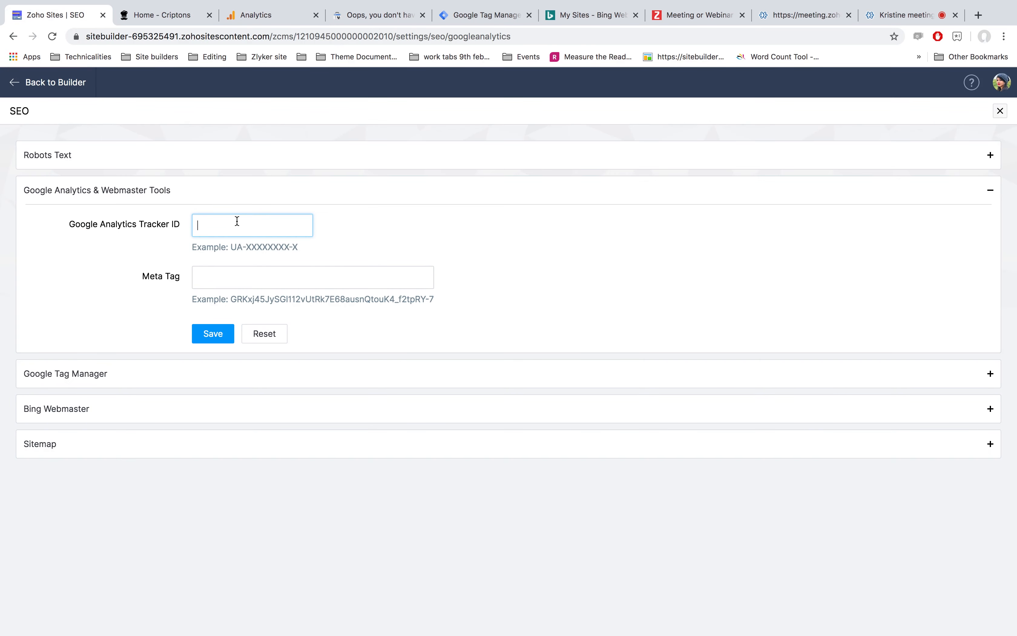
pyautogui.press('super+v')
pyautogui.click(224, 335)
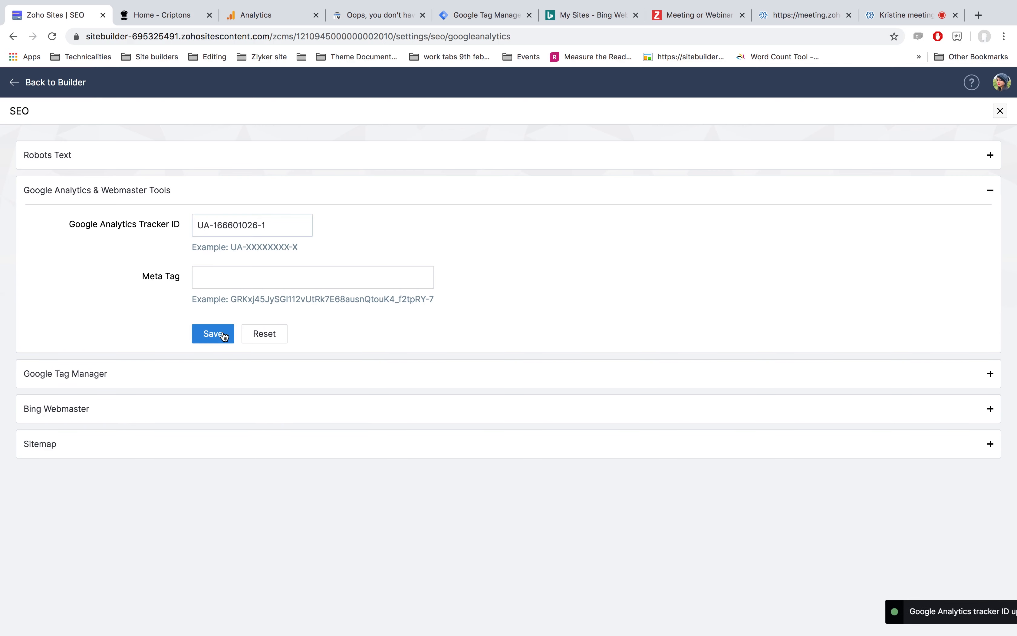
# - Leave the site settings, publish the Criptons site and close the publish dialog
pyautogui.click(999, 111)
pyautogui.click(999, 111)
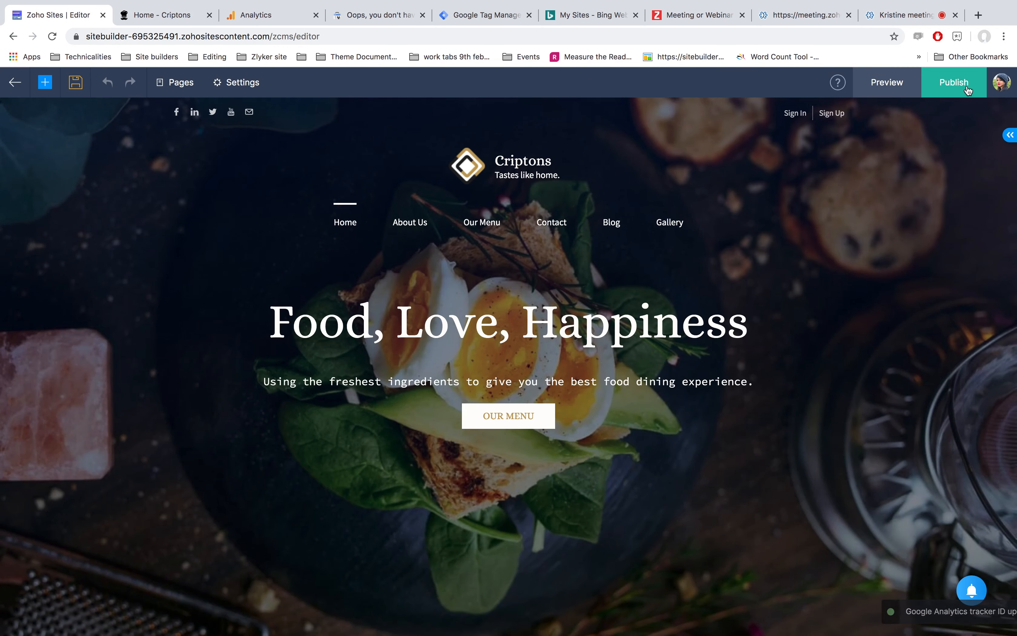
pyautogui.click(967, 84)
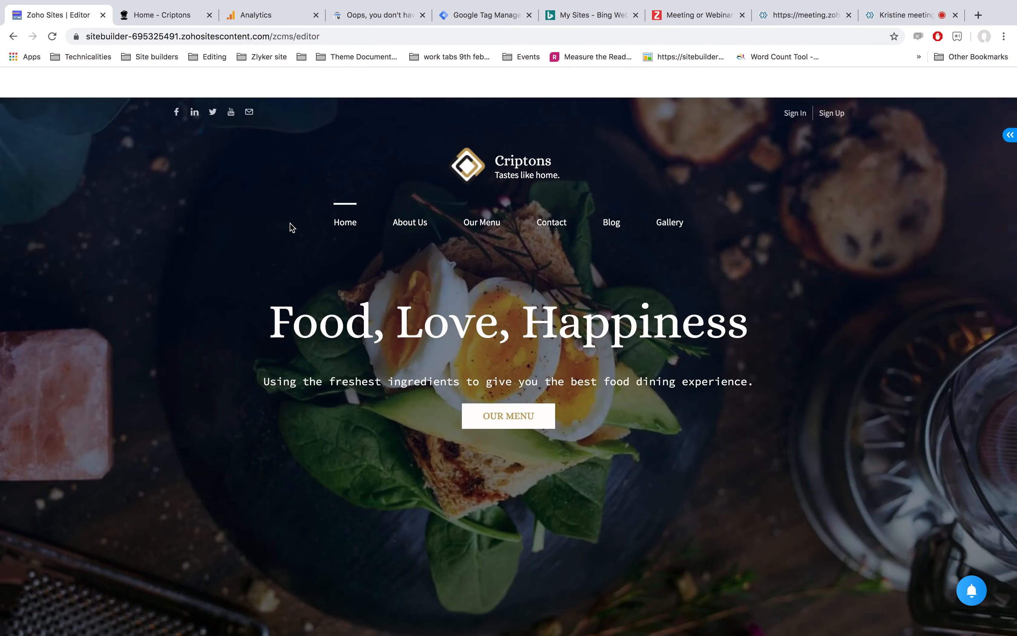
pyautogui.click(996, 93)
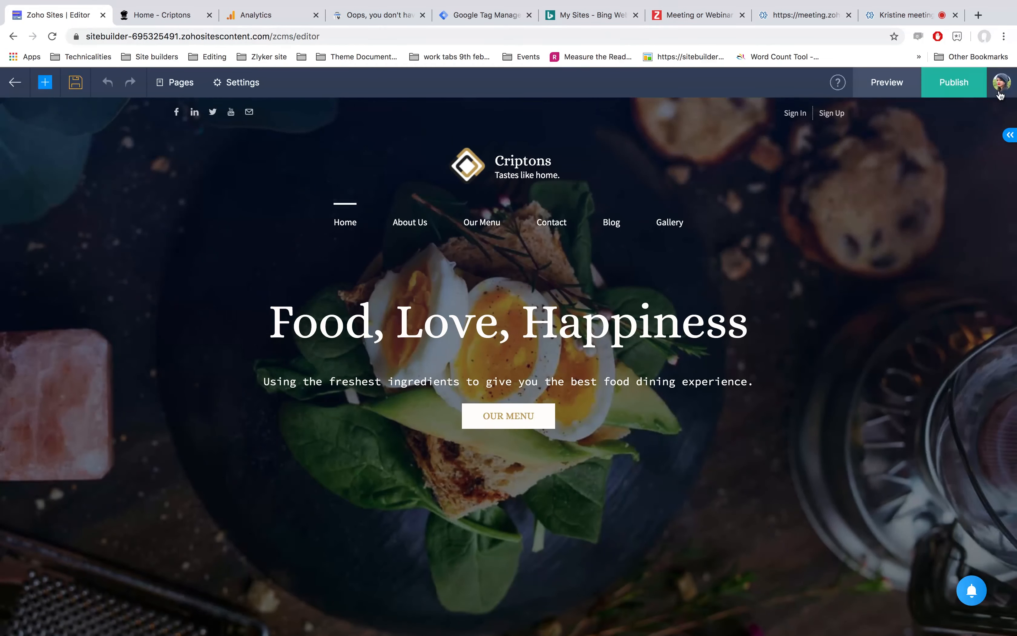
# - Open the site's Google Analytics & Webmaster Tools settings at the Meta Tag entry
pyautogui.click(251, 84)
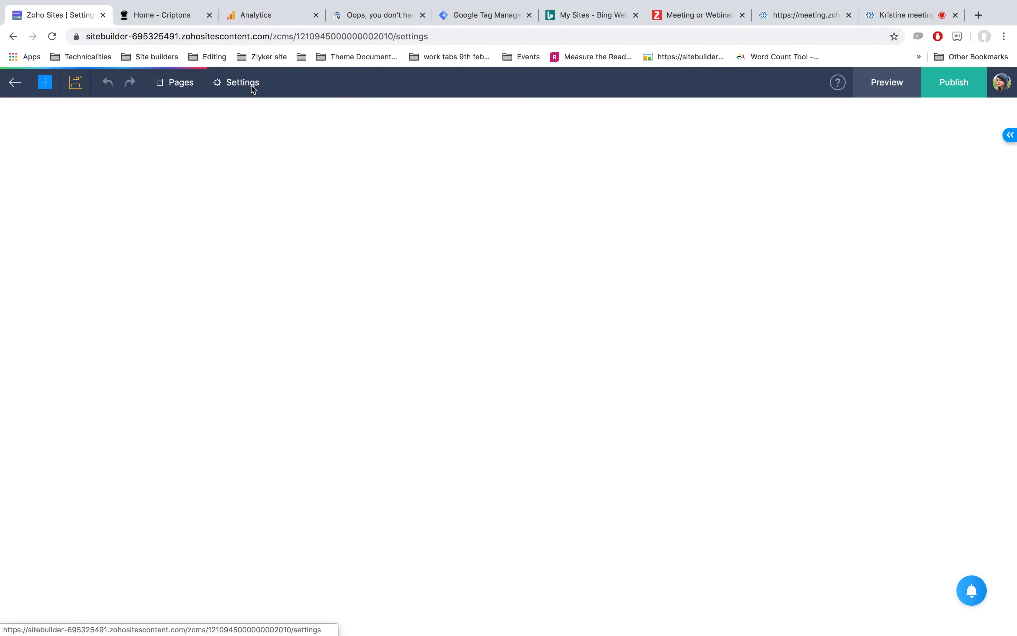
pyautogui.click(714, 466)
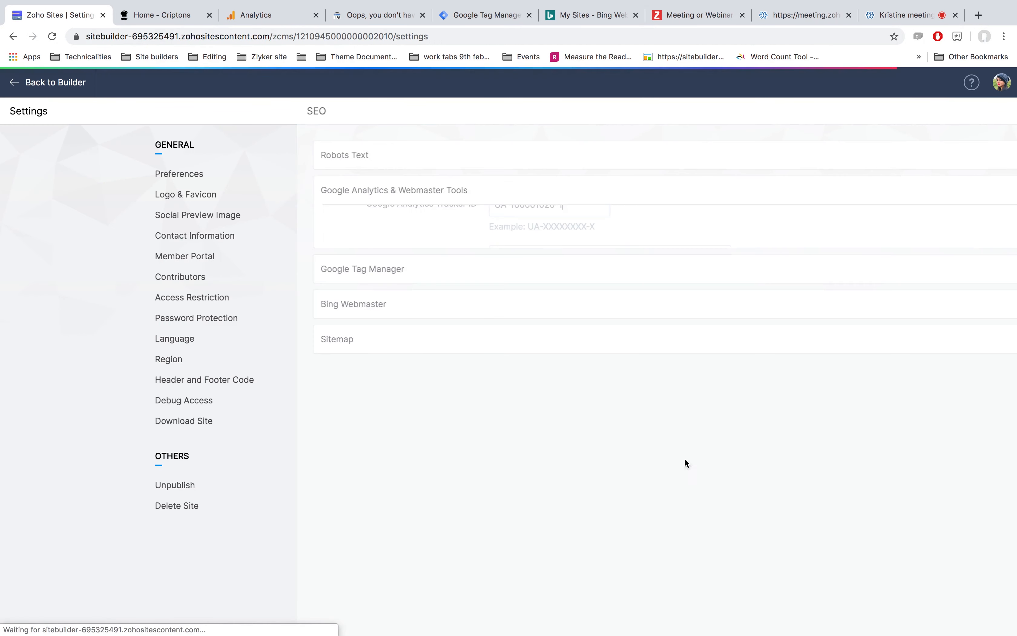
pyautogui.click(291, 278)
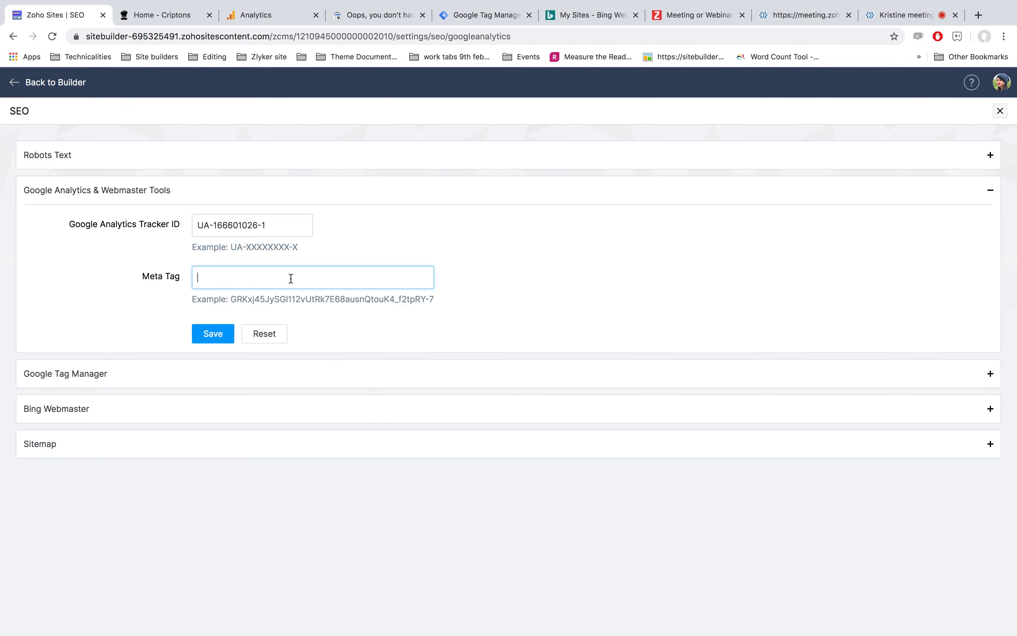
pyautogui.click(374, 18)
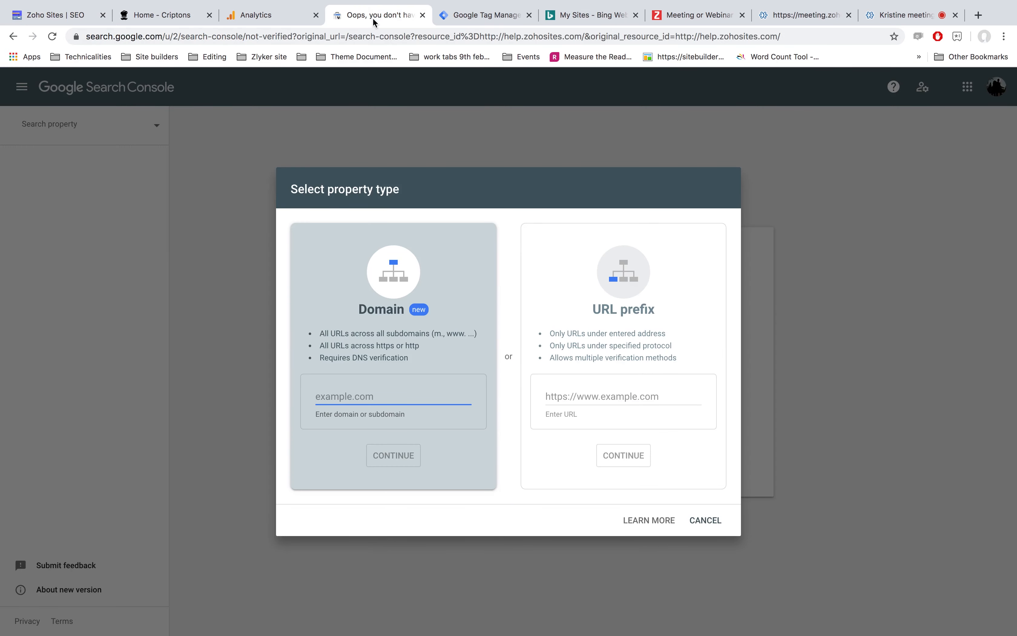
pyautogui.click(598, 392)
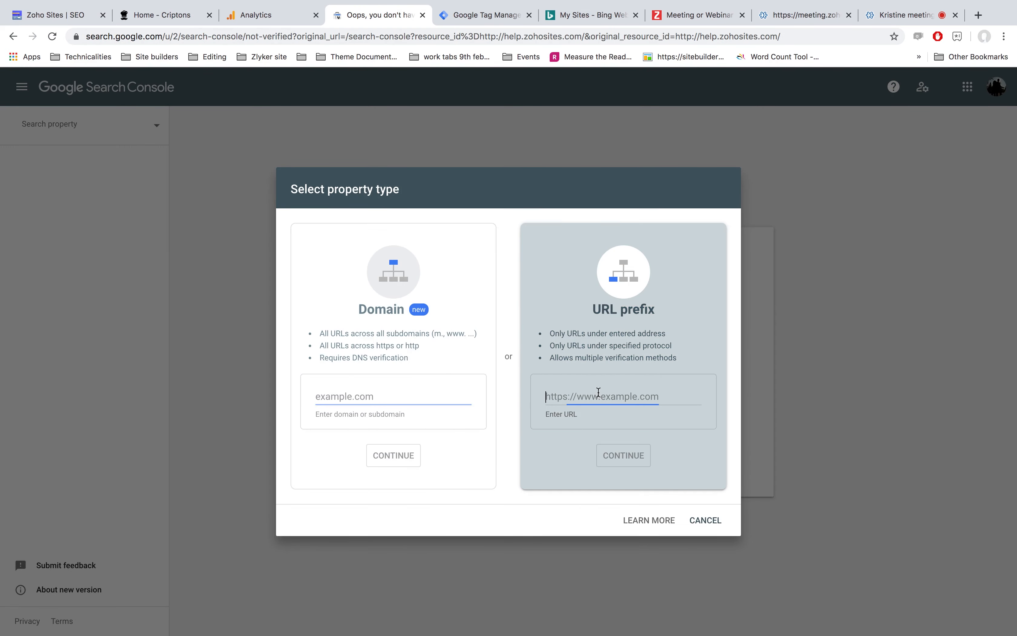
pyautogui.click(171, 17)
pyautogui.click(189, 39)
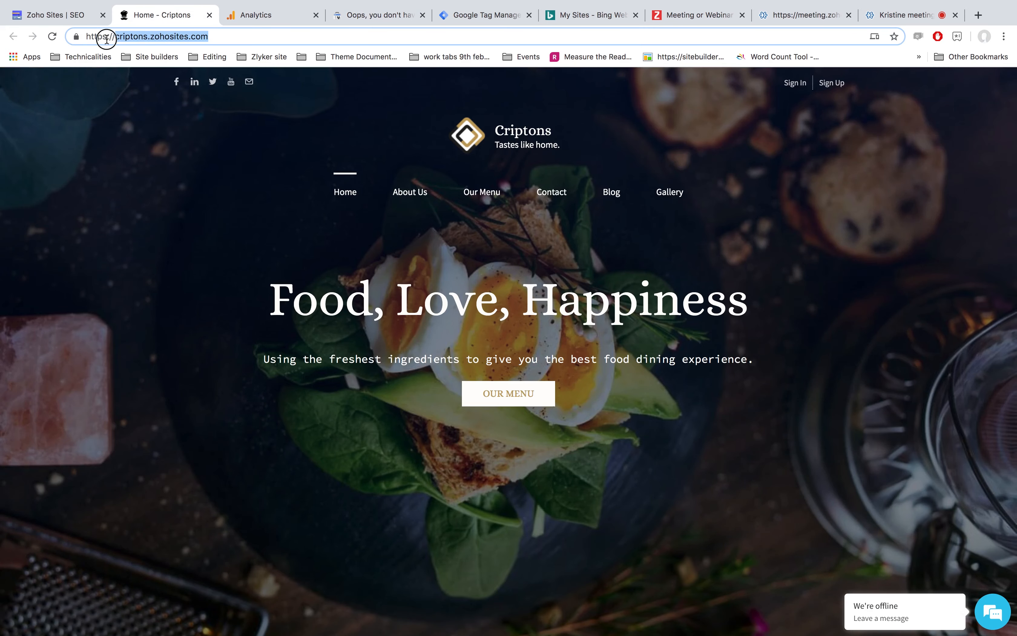
pyautogui.rightClick(101, 36)
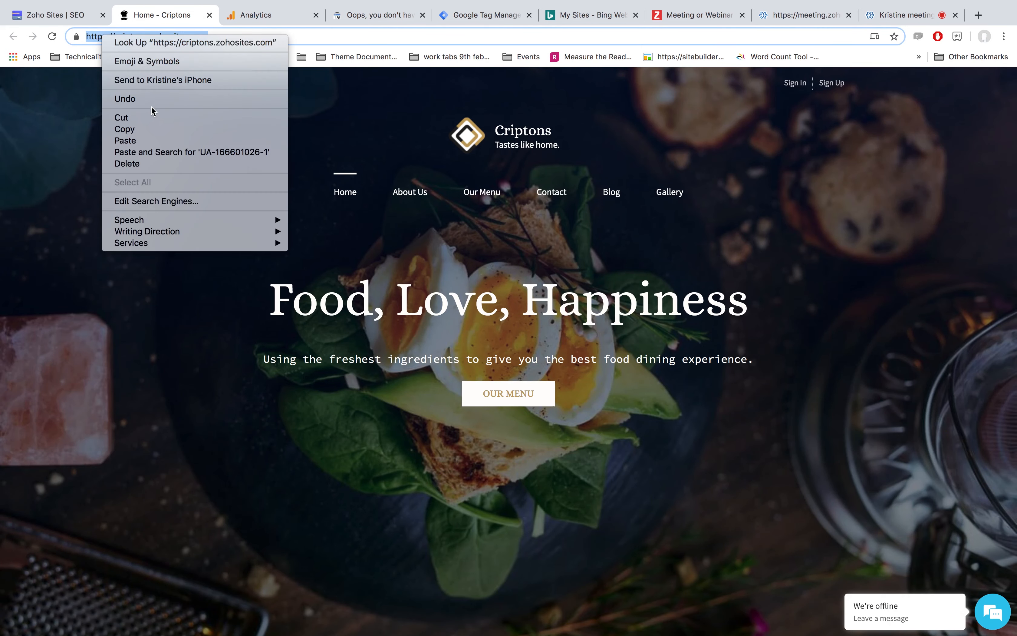
pyautogui.click(154, 129)
pyautogui.click(339, 17)
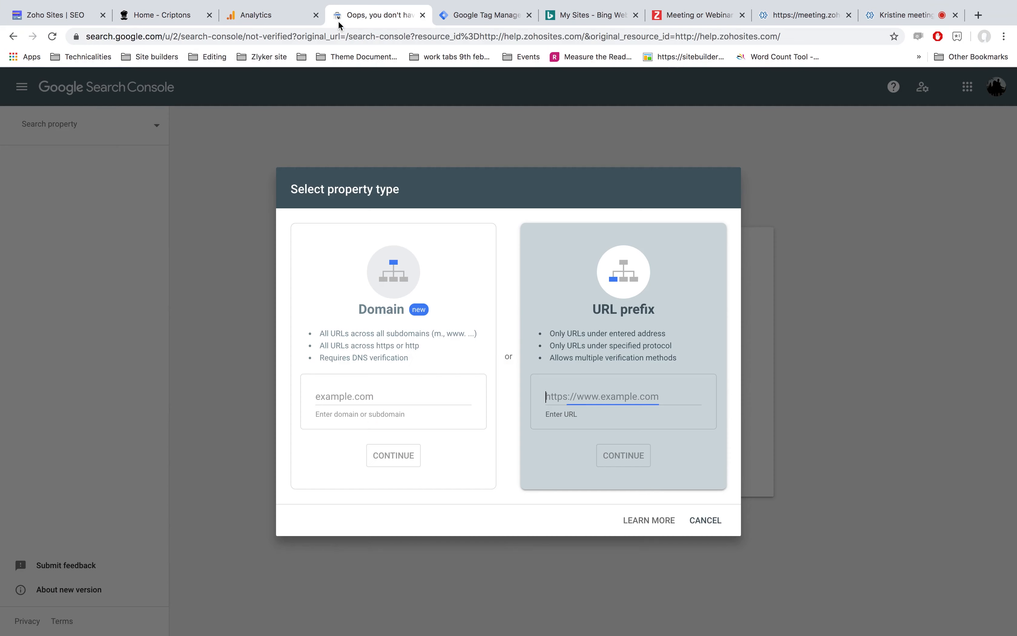
pyautogui.press('super+v')
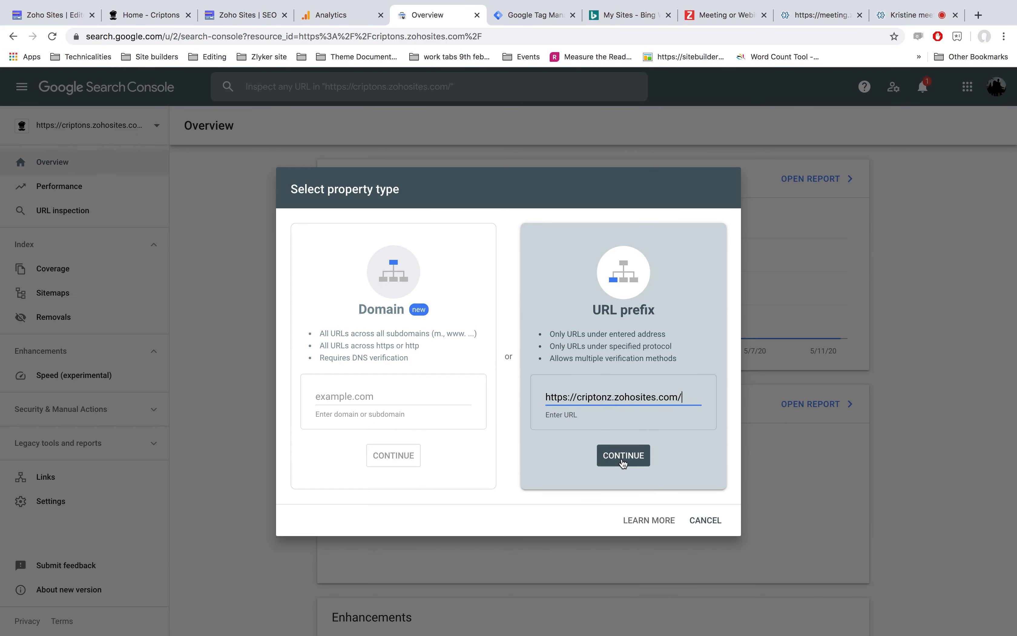
pyautogui.click(624, 457)
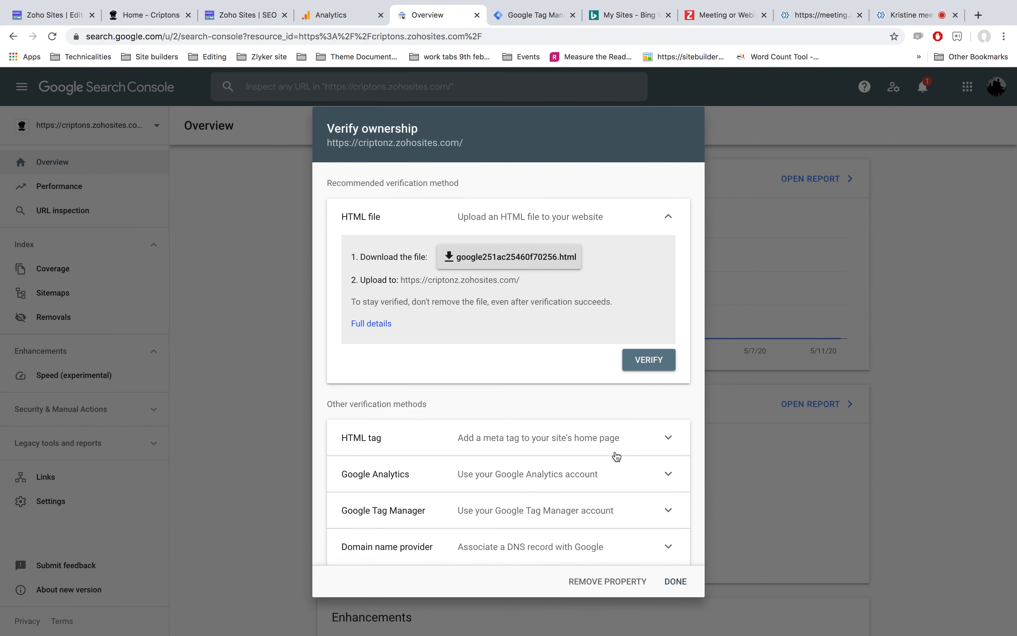
# - Copy the HTML tag verification code from Search Console into the Meta Tag setting in Zoho Sites
pyautogui.click(614, 443)
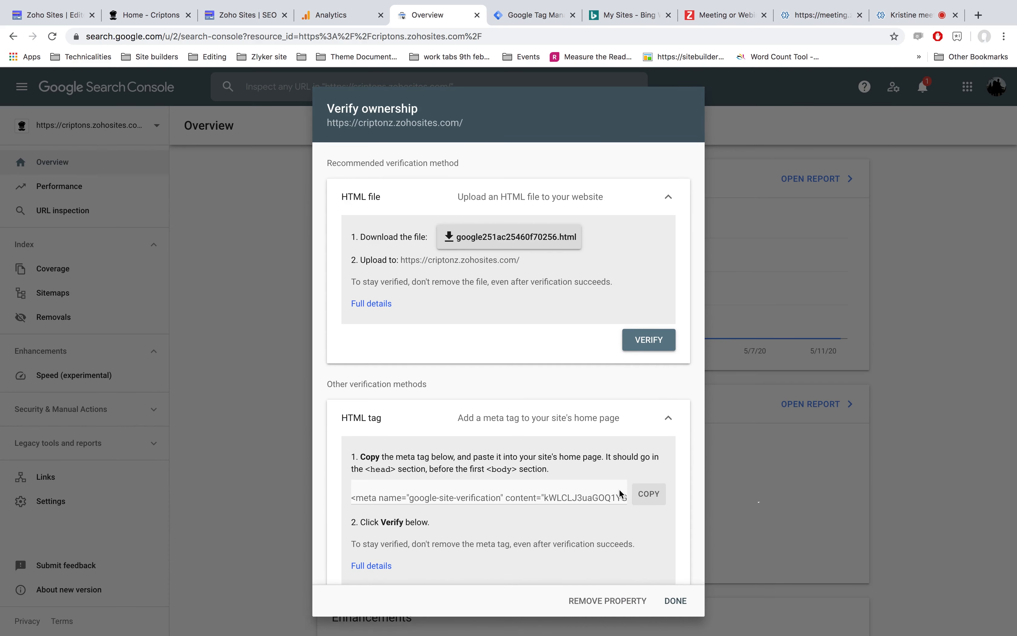
pyautogui.click(648, 495)
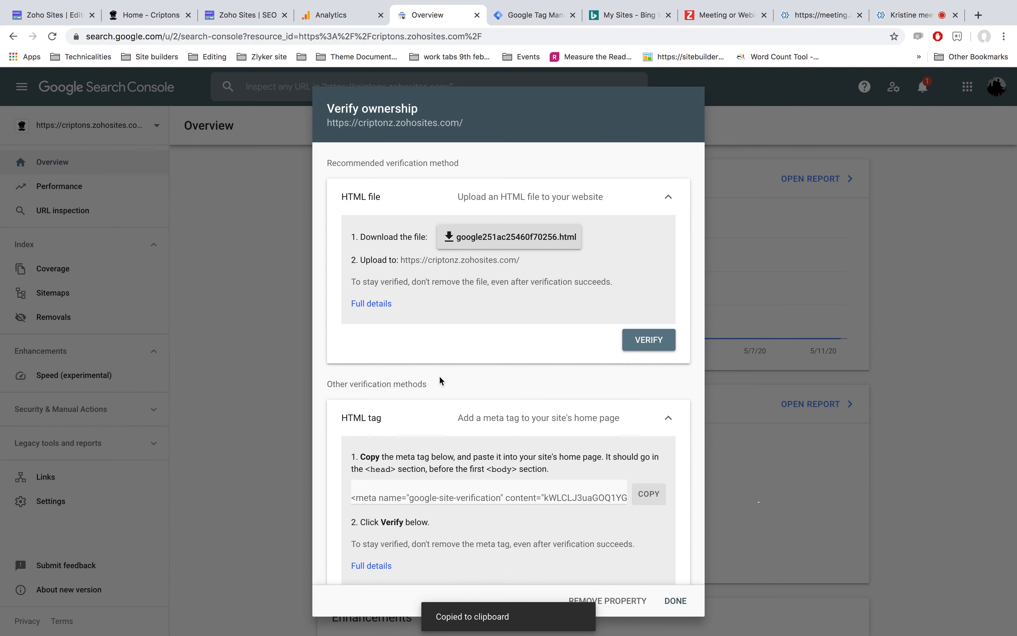
pyautogui.click(255, 17)
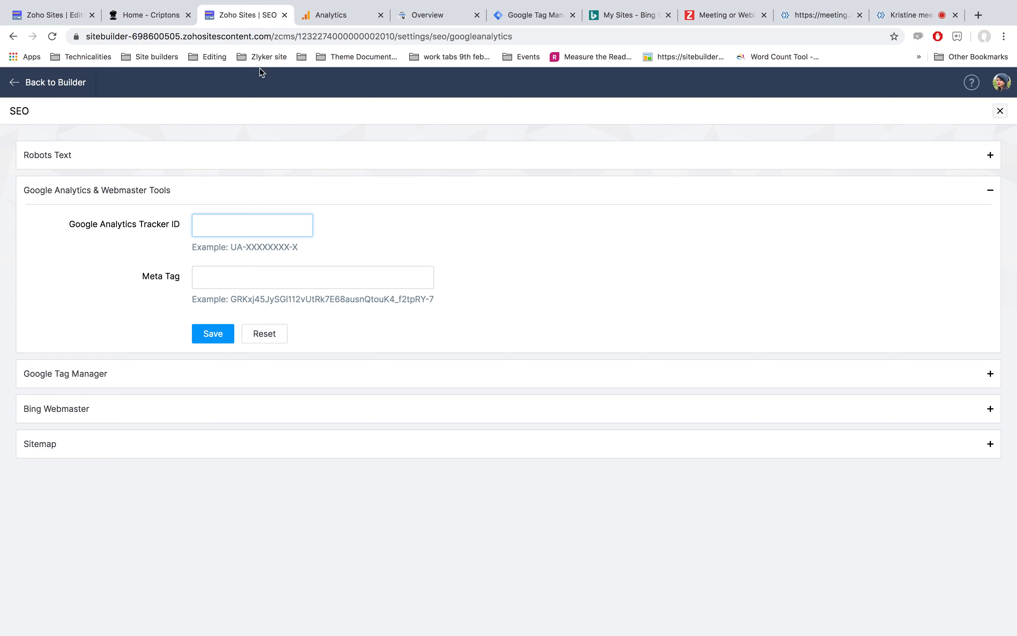
pyautogui.click(282, 274)
pyautogui.press('super+v')
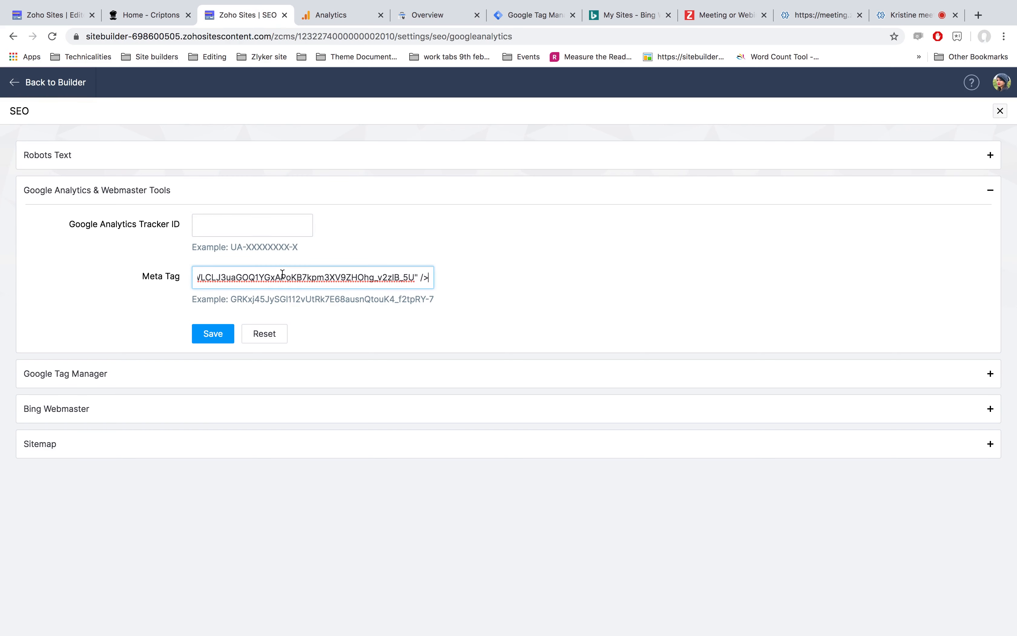
# - Trim the pasted Meta Tag entry down to the bare content value without markup or quotes, and save it
pyautogui.moveTo(428, 278); pyautogui.dragTo(414, 278)
pyautogui.press('BackSpace')
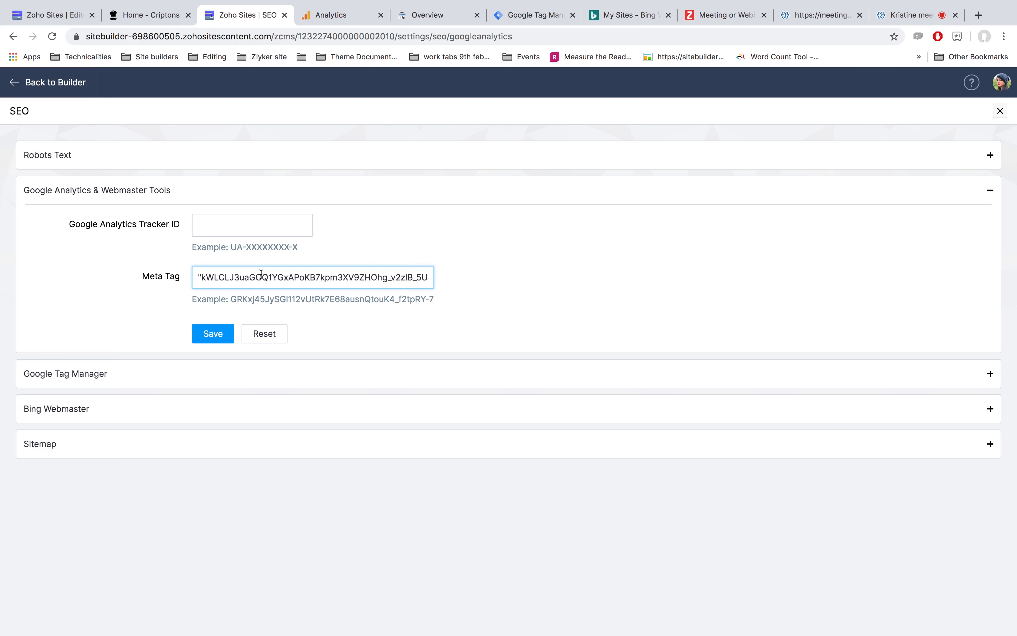
pyautogui.click(201, 277)
pyautogui.press('BackSpace')
pyautogui.press('BackSpace')
pyautogui.press('BackSpace')
pyautogui.press('BackSpace')
pyautogui.press('BackSpace')
pyautogui.press('BackSpace')
pyautogui.press('BackSpace')
pyautogui.press('BackSpace')
pyautogui.press('BackSpace')
pyautogui.press('BackSpace')
pyautogui.press('BackSpace')
pyautogui.press('BackSpace')
pyautogui.press('BackSpace')
pyautogui.press('BackSpace')
pyautogui.press('BackSpace')
pyautogui.press('BackSpace')
pyautogui.press('BackSpace')
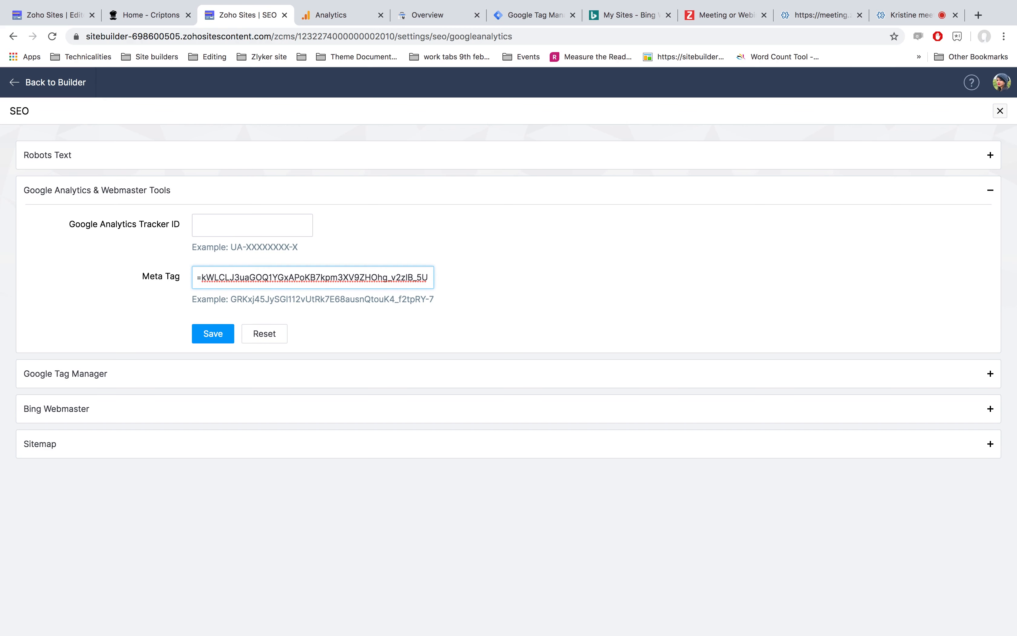
pyautogui.press('BackSpace')
pyautogui.press('BackSpace')
pyautogui.press('BackSpace')
pyautogui.press('BackSpace')
pyautogui.press('BackSpace')
pyautogui.press('BackSpace')
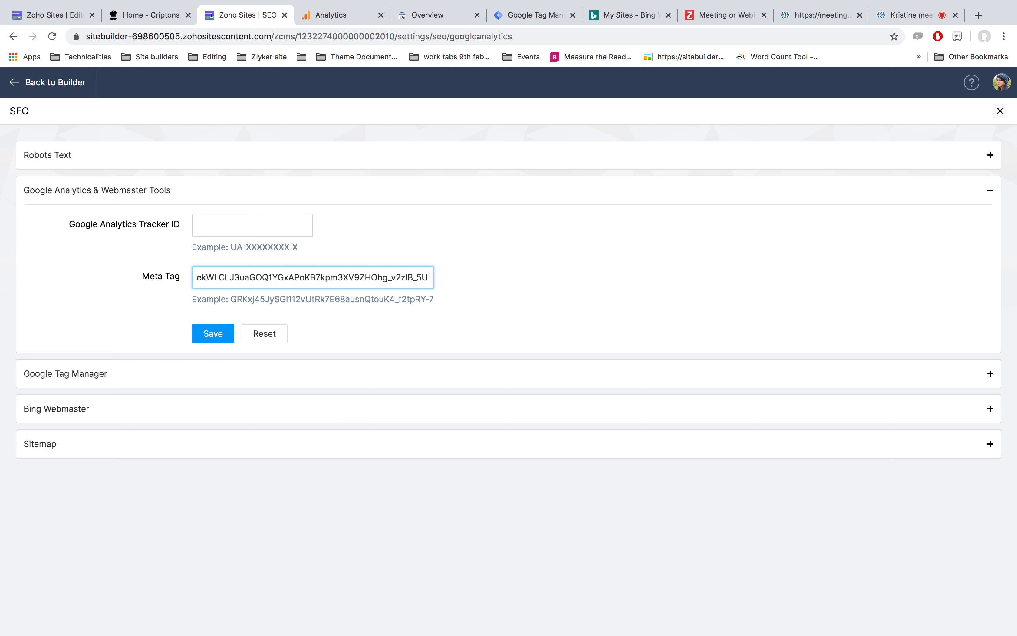
pyautogui.press('BackSpace')
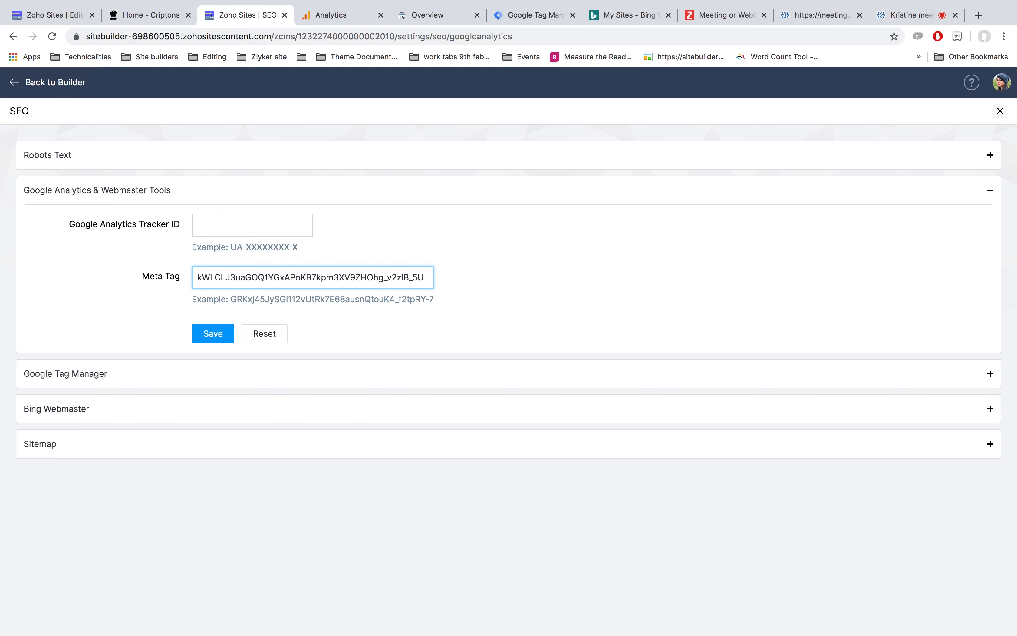
pyautogui.click(213, 333)
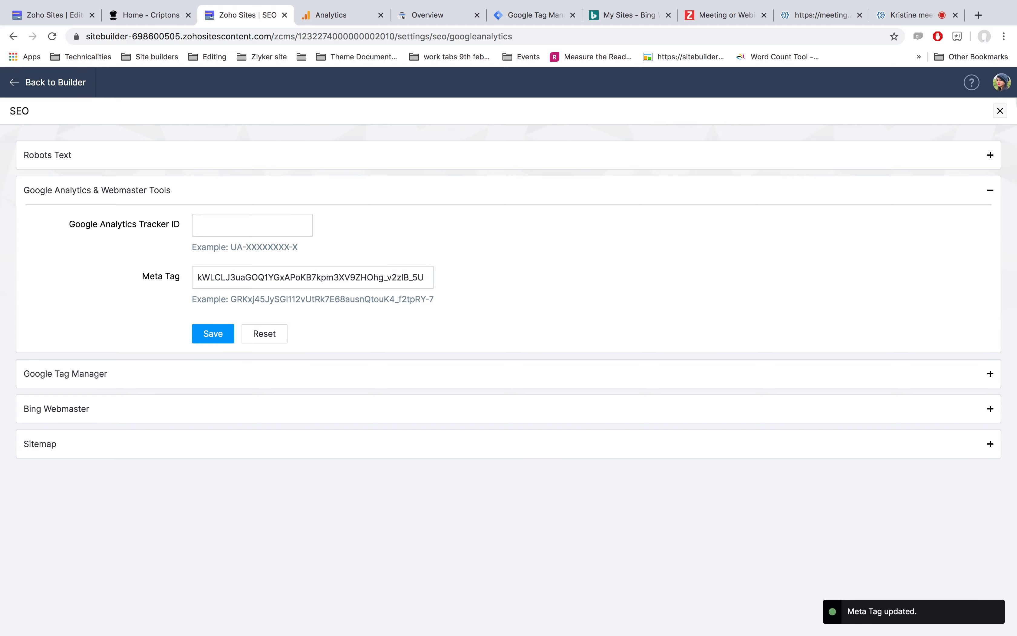
# - Leave the SEO settings and publish the site with the new meta tag
pyautogui.click(1000, 112)
pyautogui.click(1000, 110)
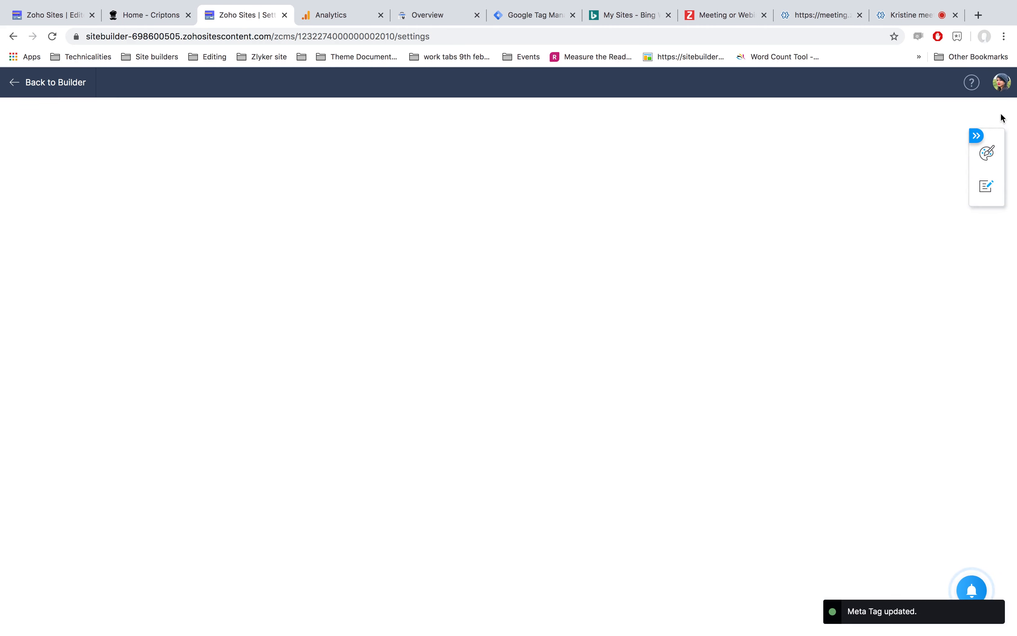
pyautogui.click(970, 91)
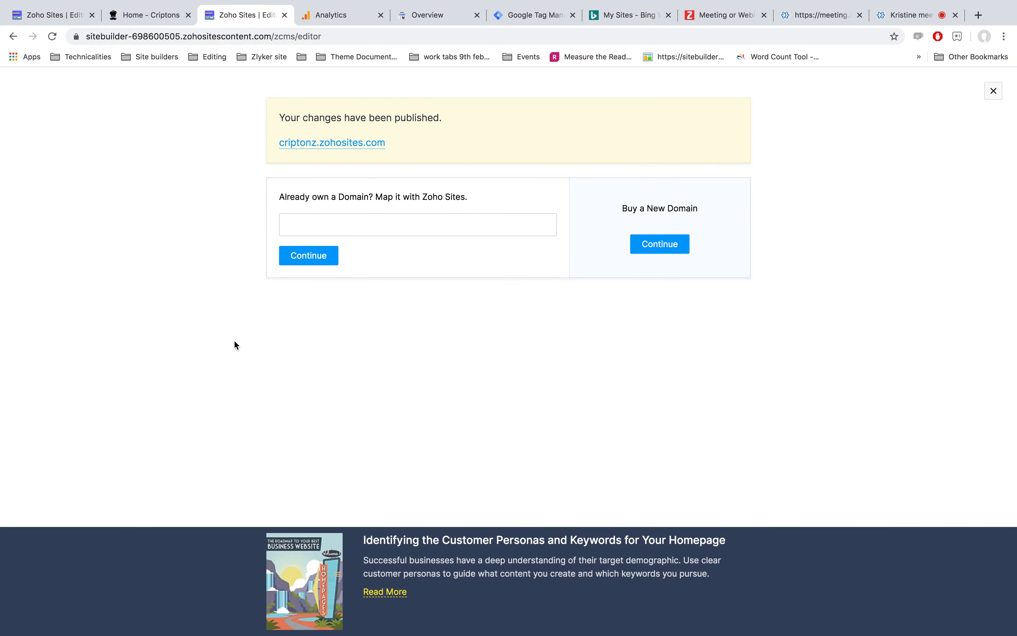
# - Verify ownership of the site in Search Console with the HTML tag method and open the property's overview
pyautogui.click(433, 19)
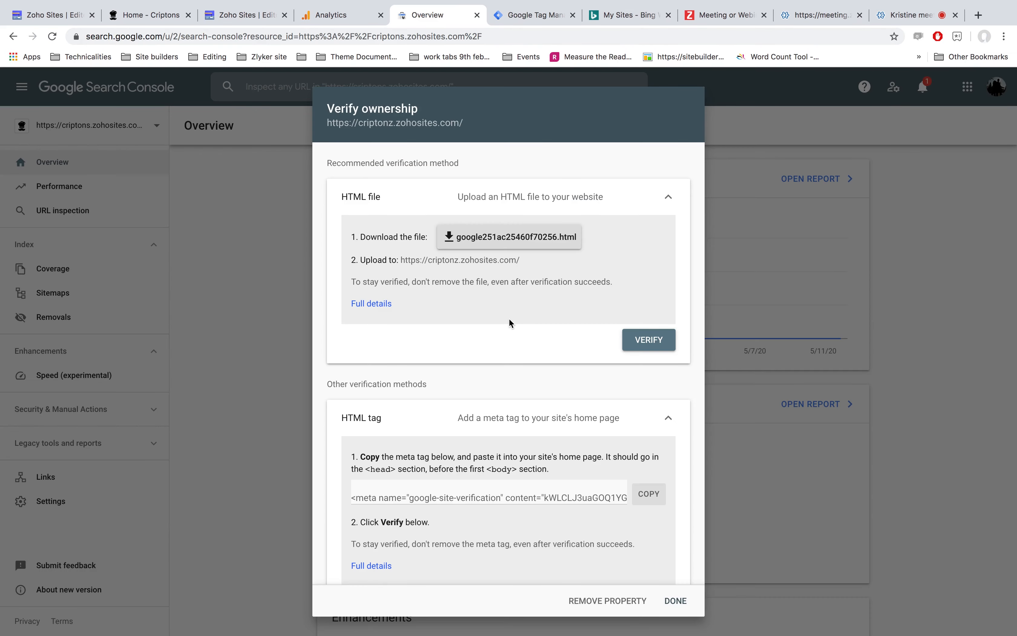
pyautogui.scroll(-3, 616, 376)
pyautogui.click(669, 506)
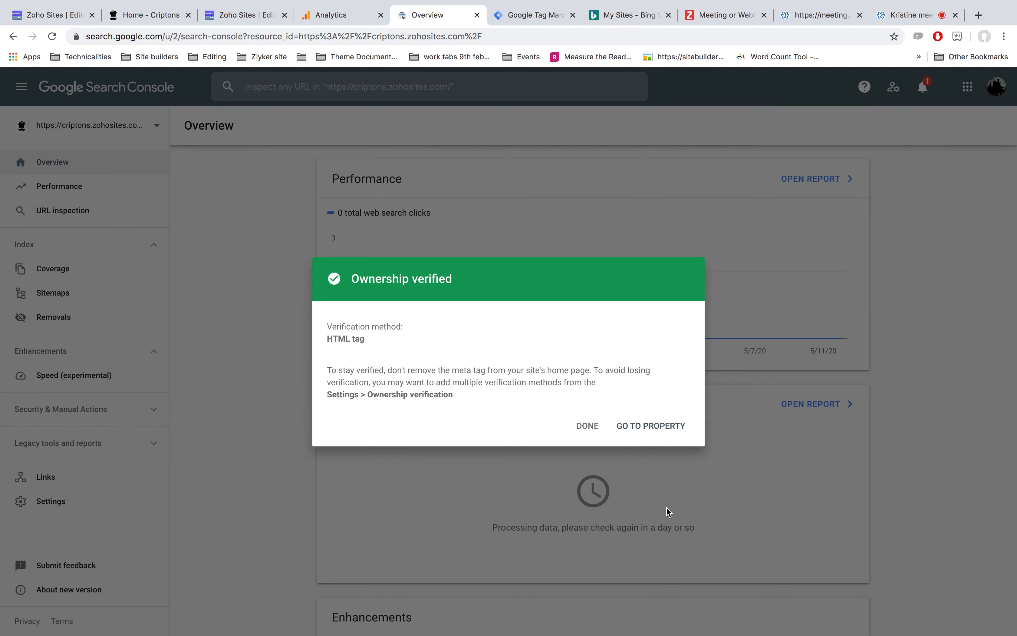
pyautogui.click(647, 429)
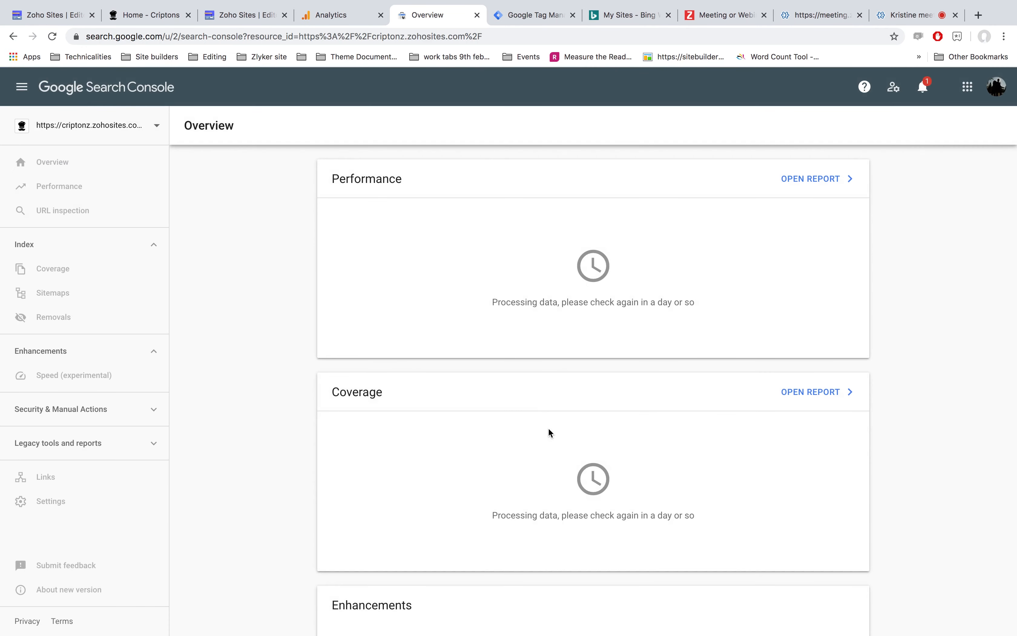
pyautogui.scroll(-3, 434, 425)
pyautogui.scroll(-2, 435, 426)
pyautogui.scroll(5, 435, 425)
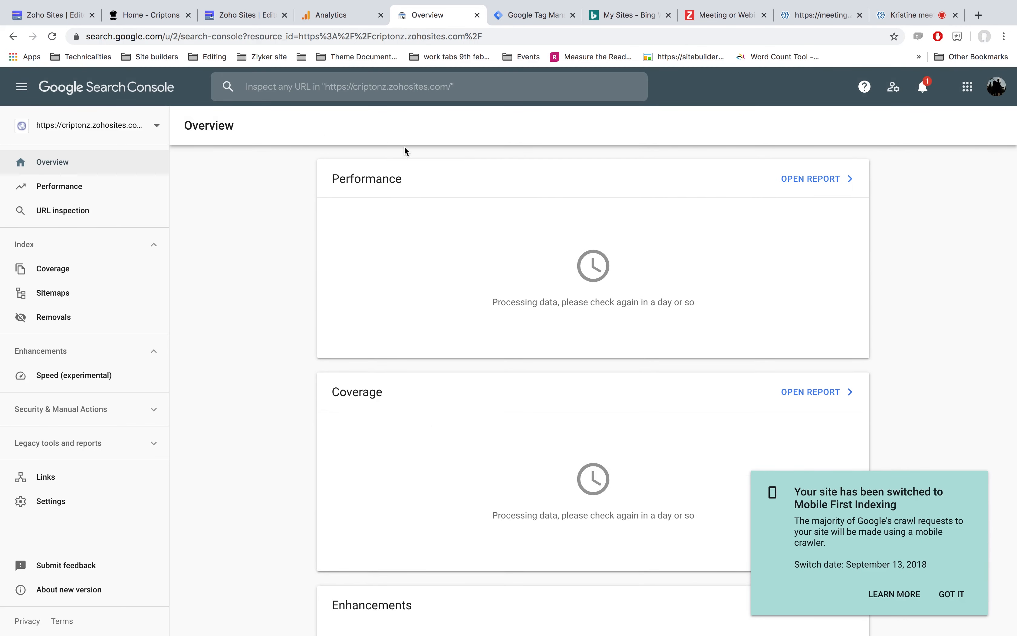
# - Return to the Criptons site editor, close the publish dialog and open the Google Tag Manager settings
pyautogui.click(285, 16)
pyautogui.click(70, 19)
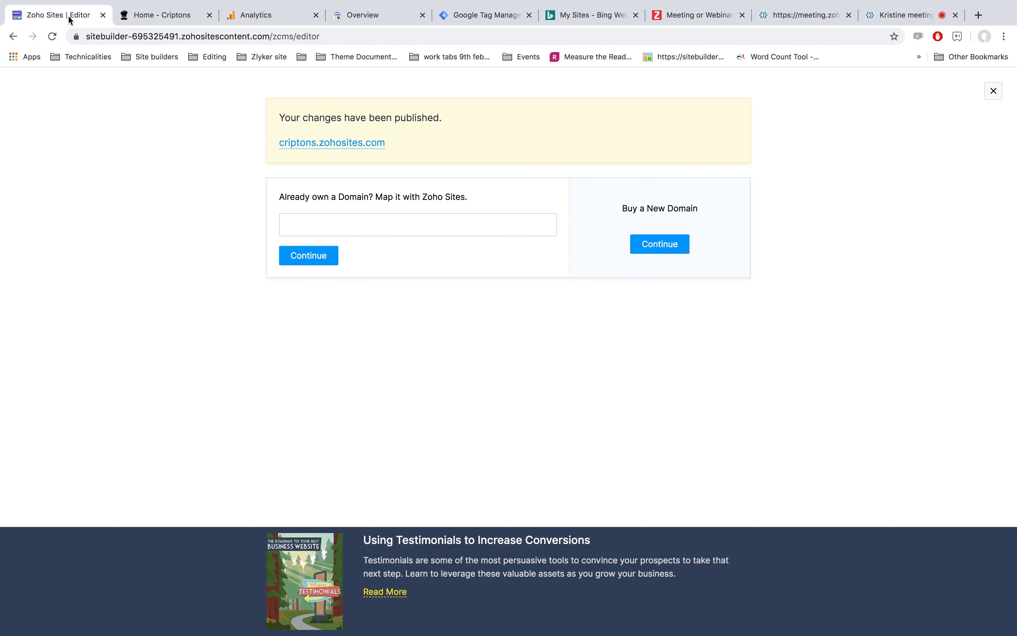
pyautogui.click(992, 94)
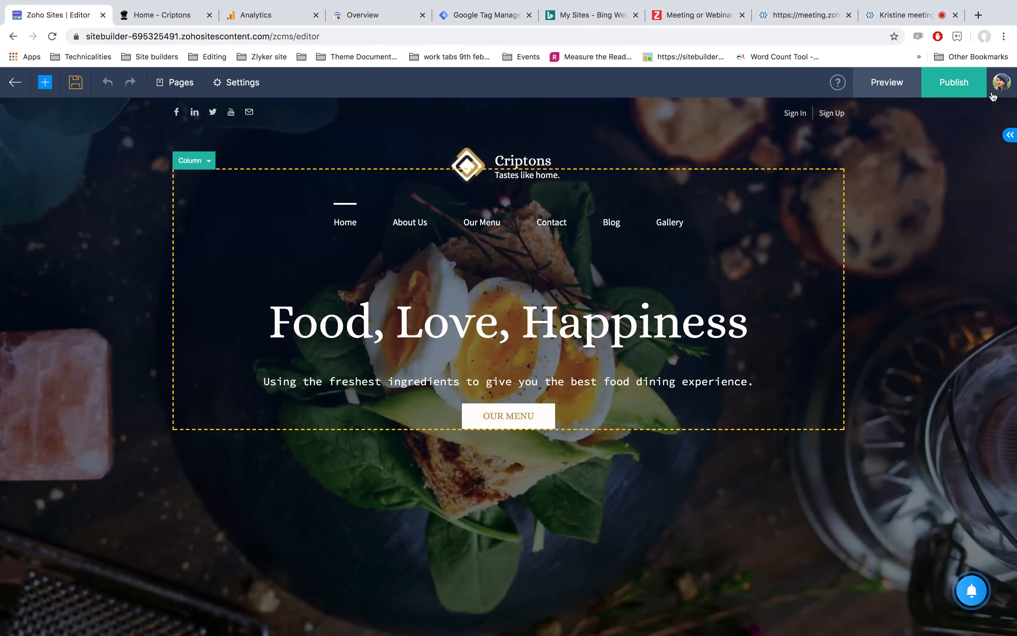
pyautogui.click(250, 83)
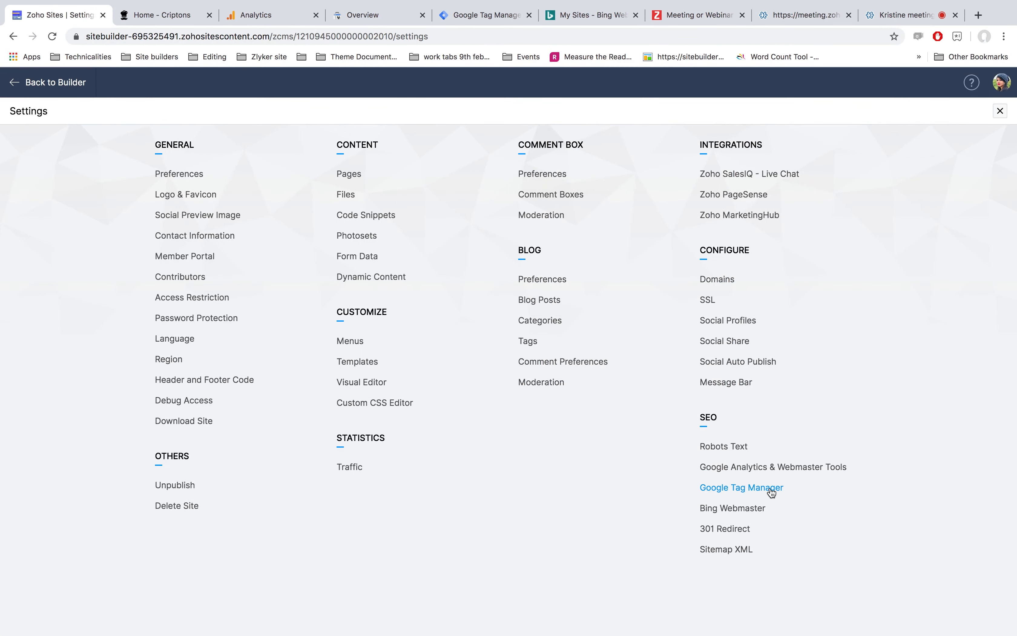
pyautogui.click(772, 488)
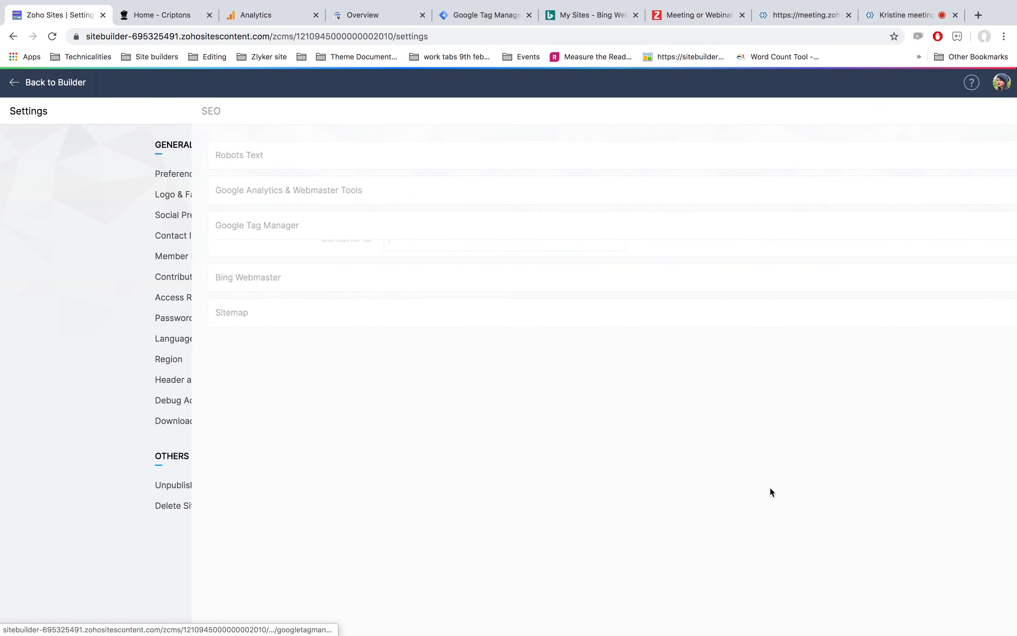
# - Switch to Google Tag Manager and name the new account Criptons
pyautogui.click(476, 15)
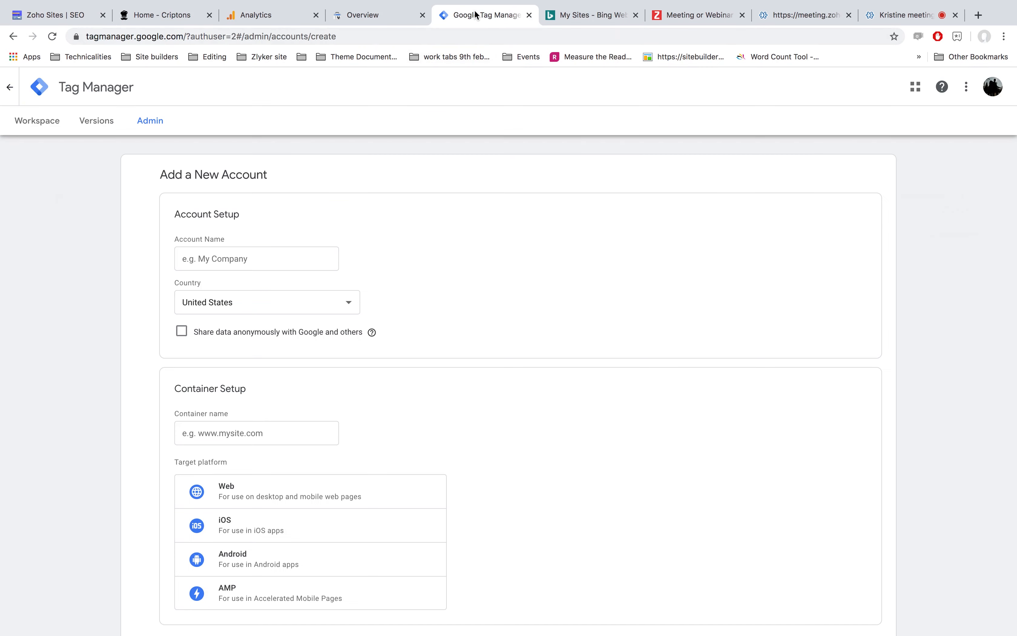
pyautogui.click(247, 261)
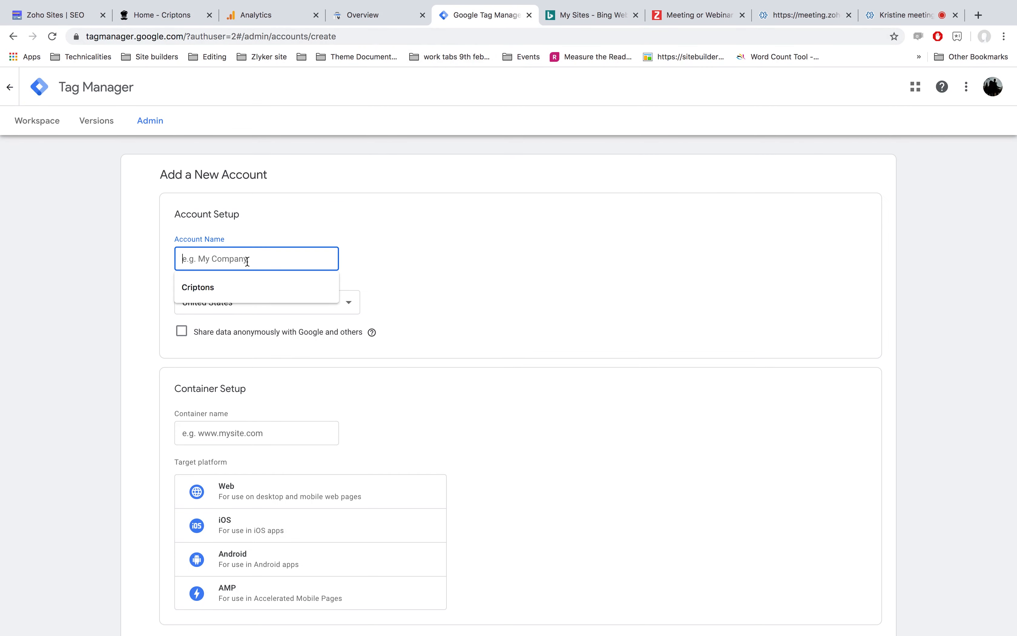
pyautogui.click(223, 292)
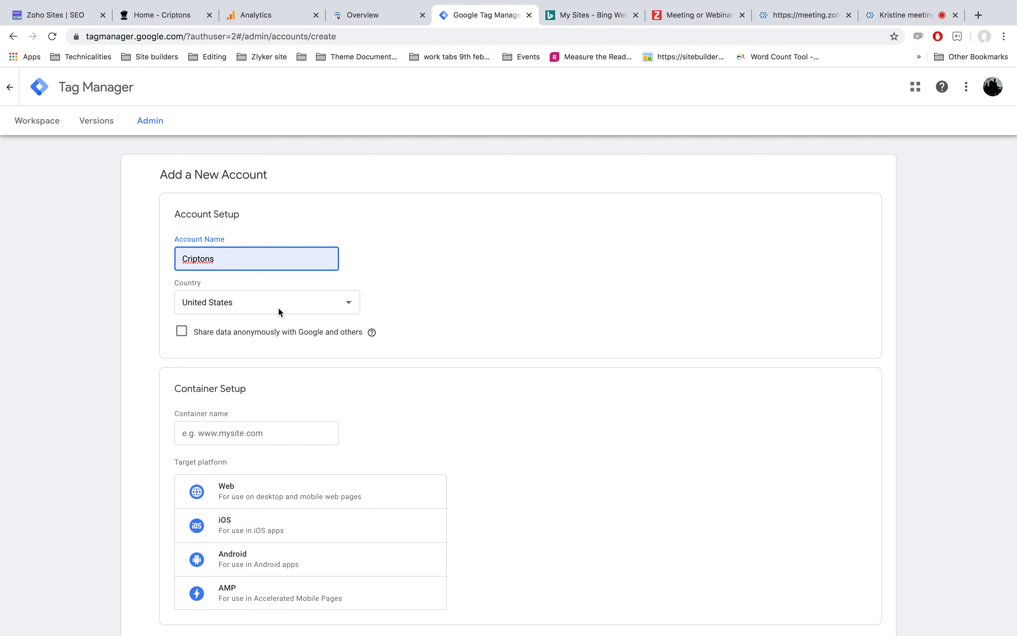
# - Name the container criptons.zohosites.com, target the Web platform and submit the new account for creation
pyautogui.scroll(-2, 278, 307)
pyautogui.click(275, 358)
pyautogui.click(254, 387)
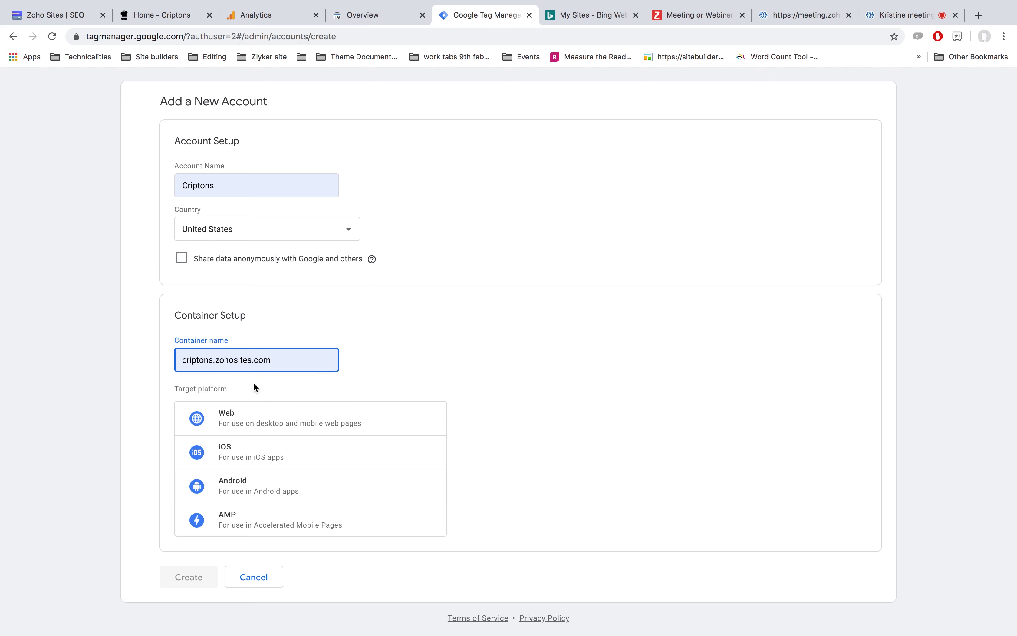
pyautogui.click(258, 424)
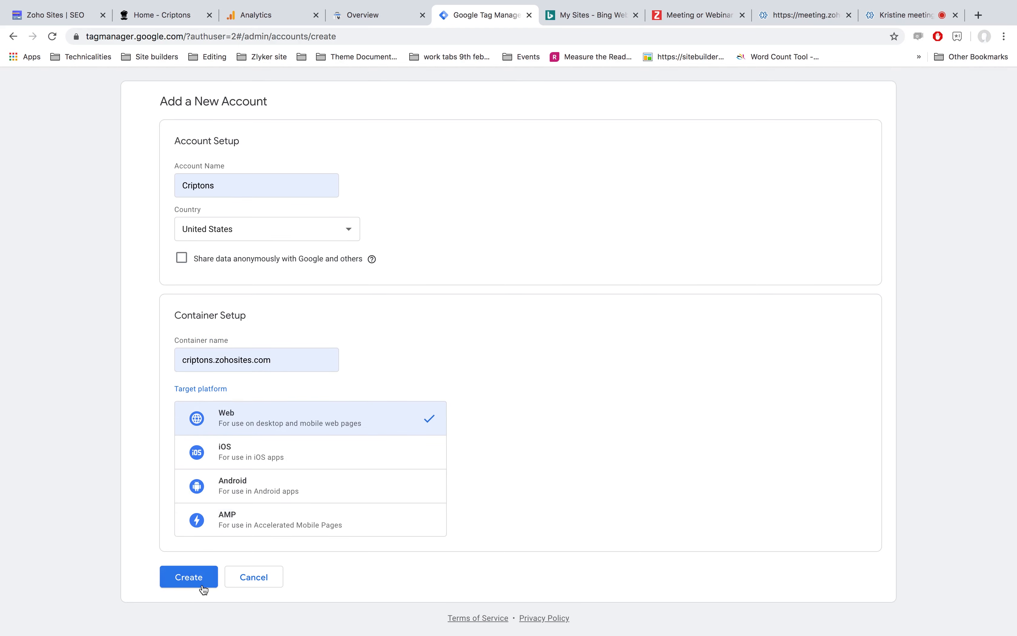
pyautogui.click(204, 588)
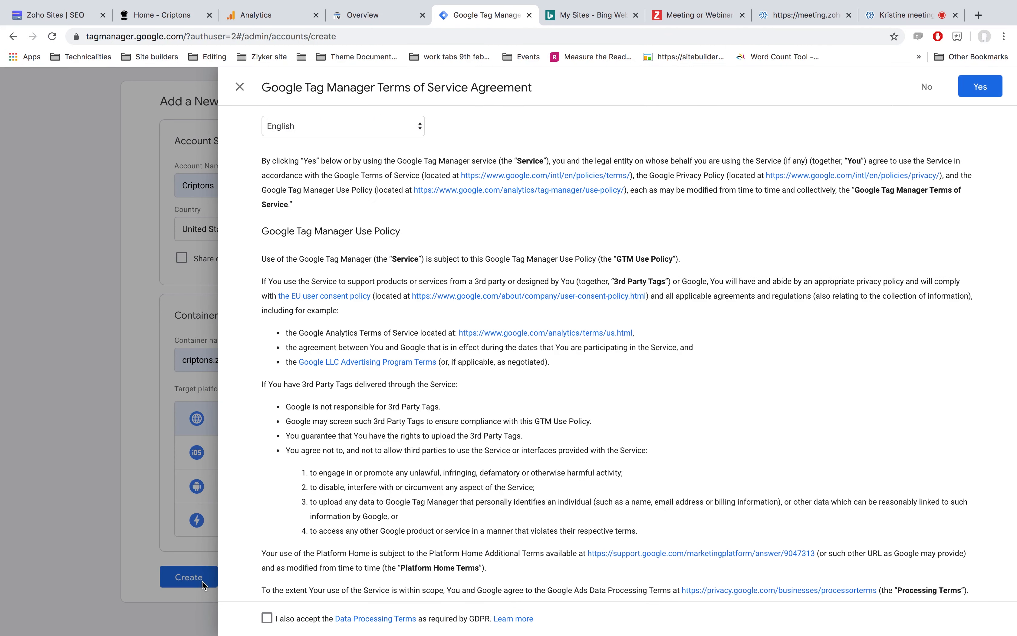
# - Accept the Google Tag Manager terms of service, finish creating the Criptons account and dismiss the installation code
pyautogui.click(981, 88)
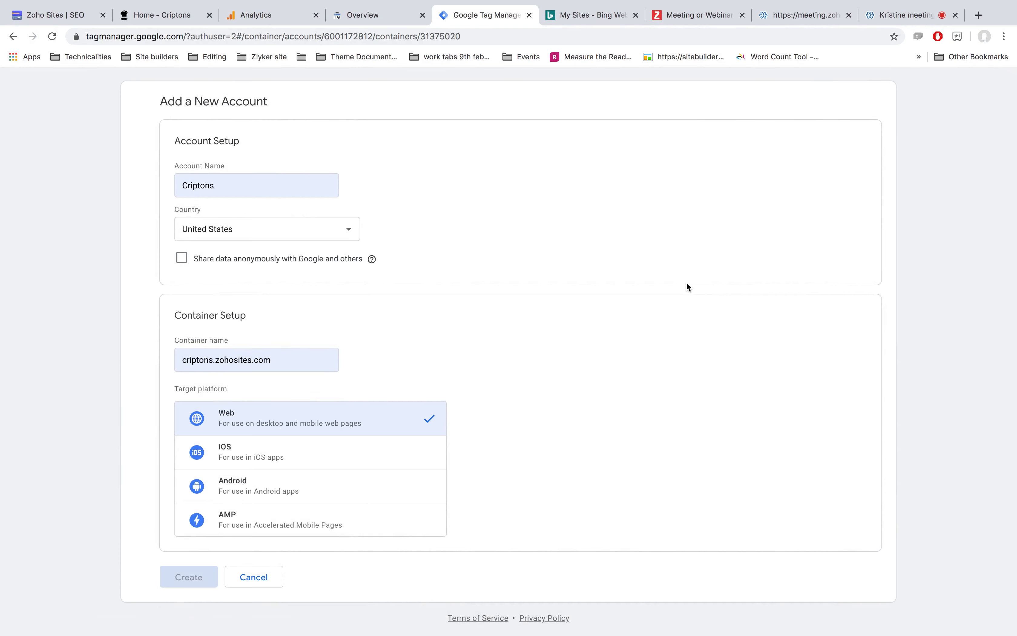
pyautogui.click(189, 577)
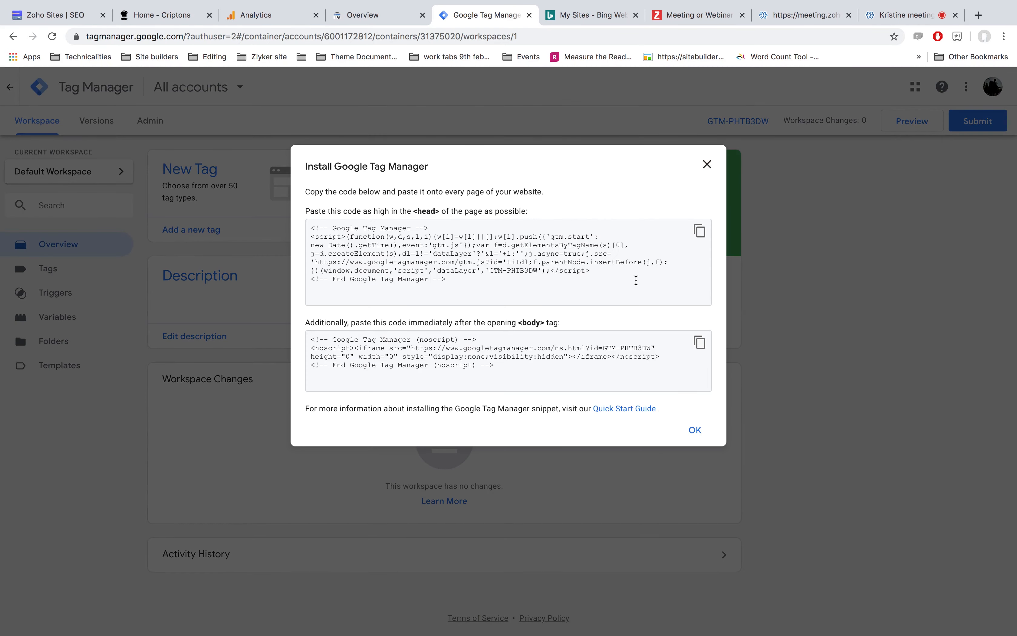
pyautogui.click(707, 164)
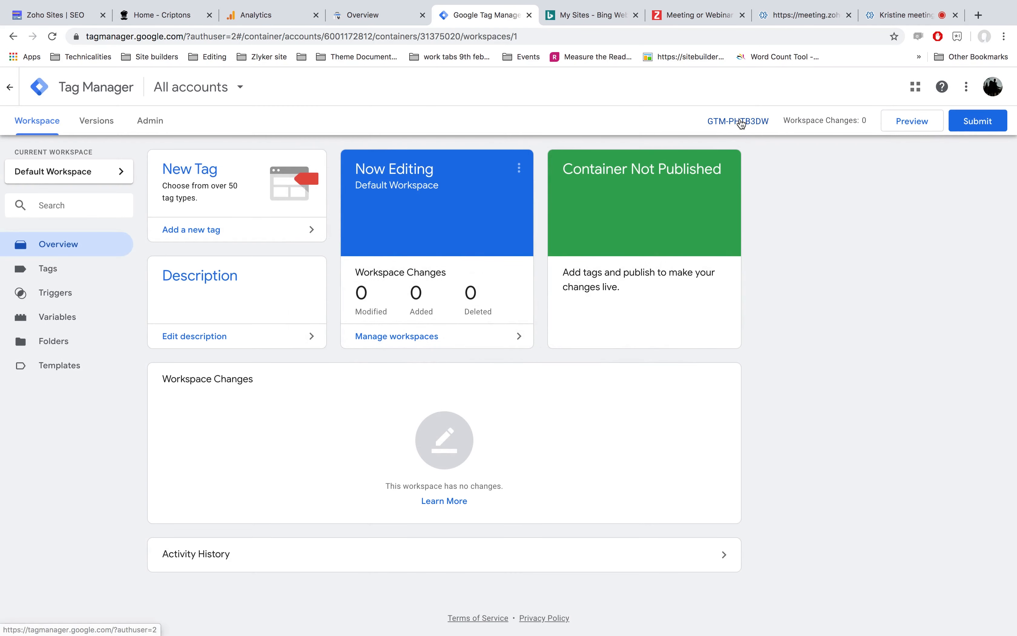
# - Copy the new container's ID from Tag Manager and save it as the Container ID in the Criptons site's Google Tag Manager settings
pyautogui.rightClick(741, 122)
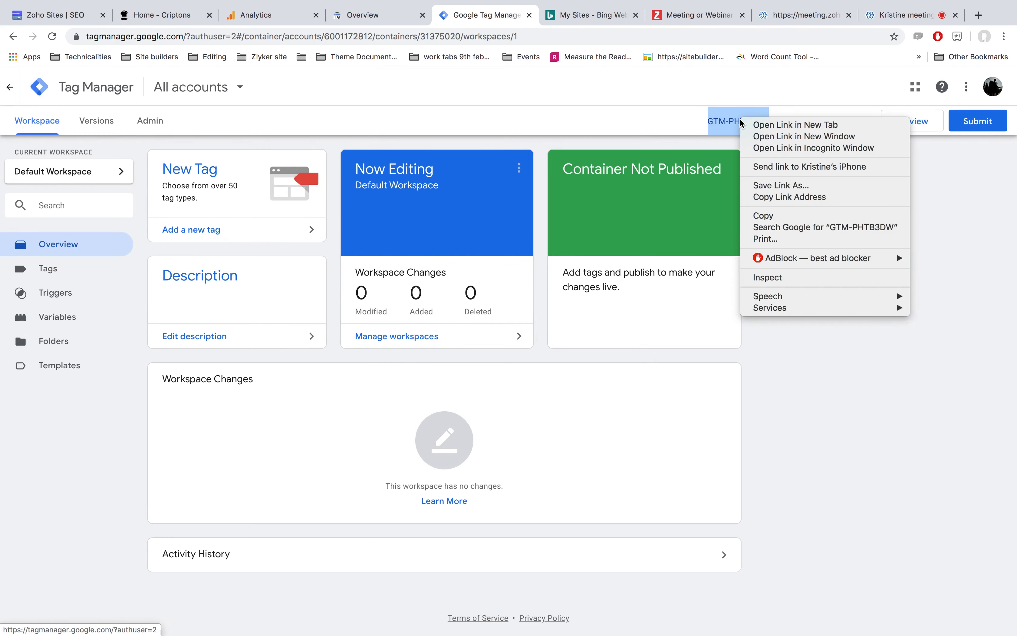
pyautogui.click(766, 216)
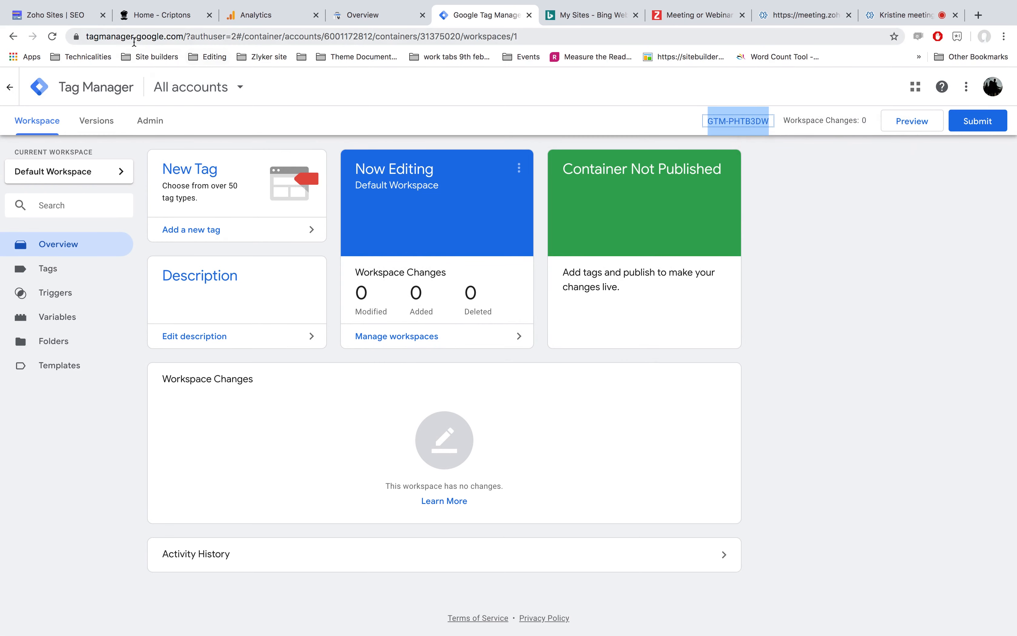
pyautogui.click(77, 20)
pyautogui.click(243, 255)
pyautogui.hotkey('ctrl', 'v')
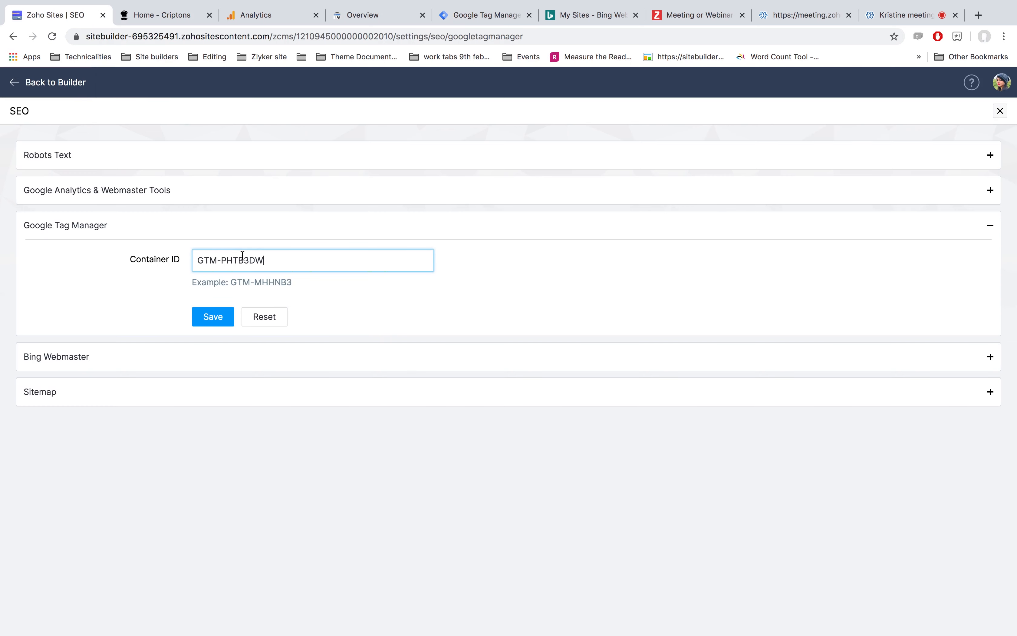
pyautogui.click(216, 319)
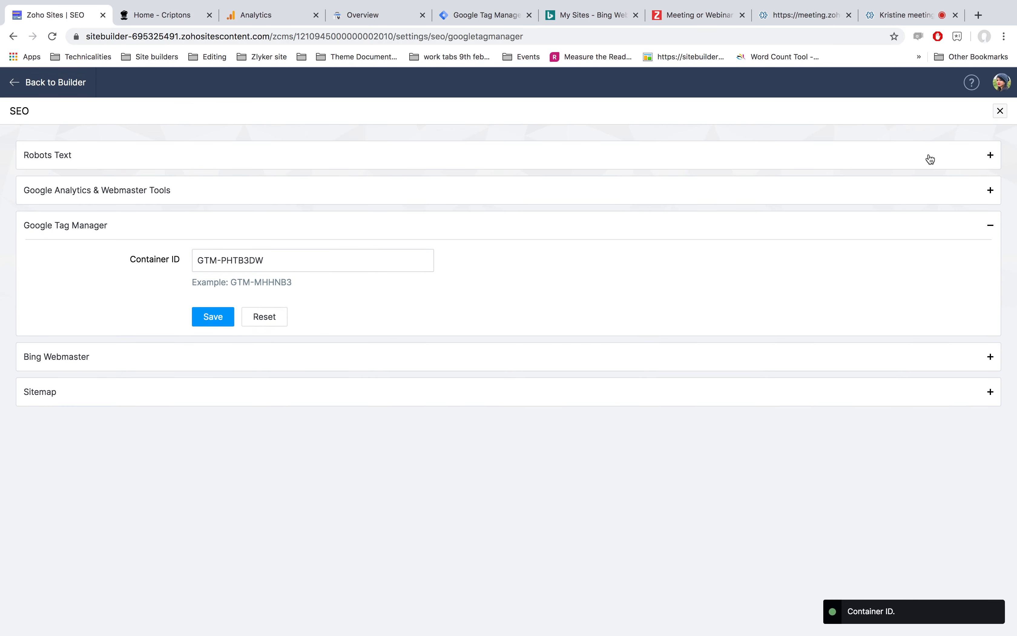
# - Leave the SEO settings, publish the site with the Tag Manager change and close the publish dialog
pyautogui.click(998, 111)
pyautogui.click(997, 108)
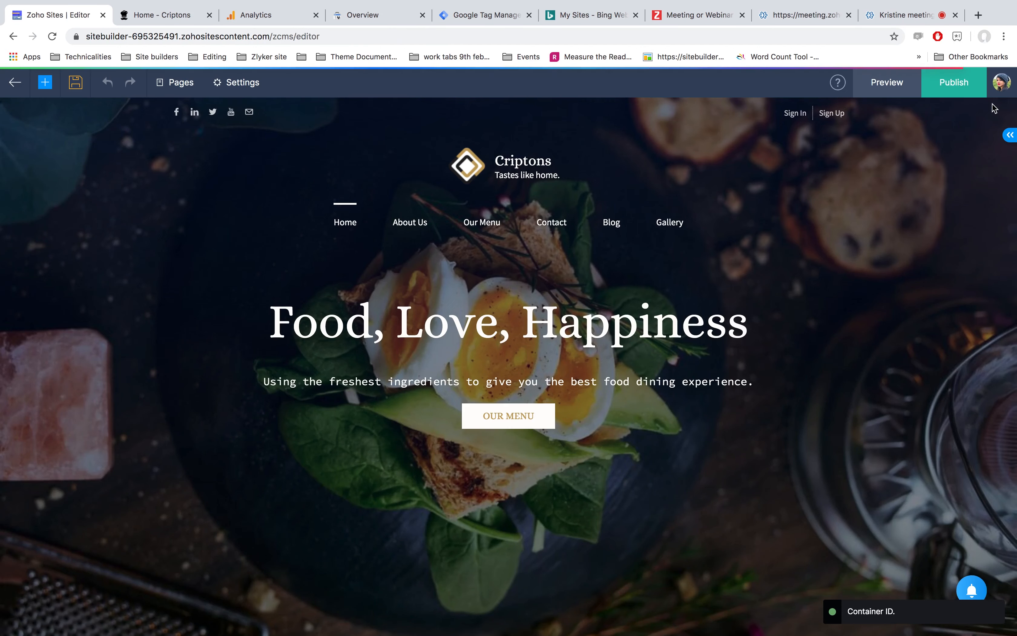
pyautogui.click(961, 92)
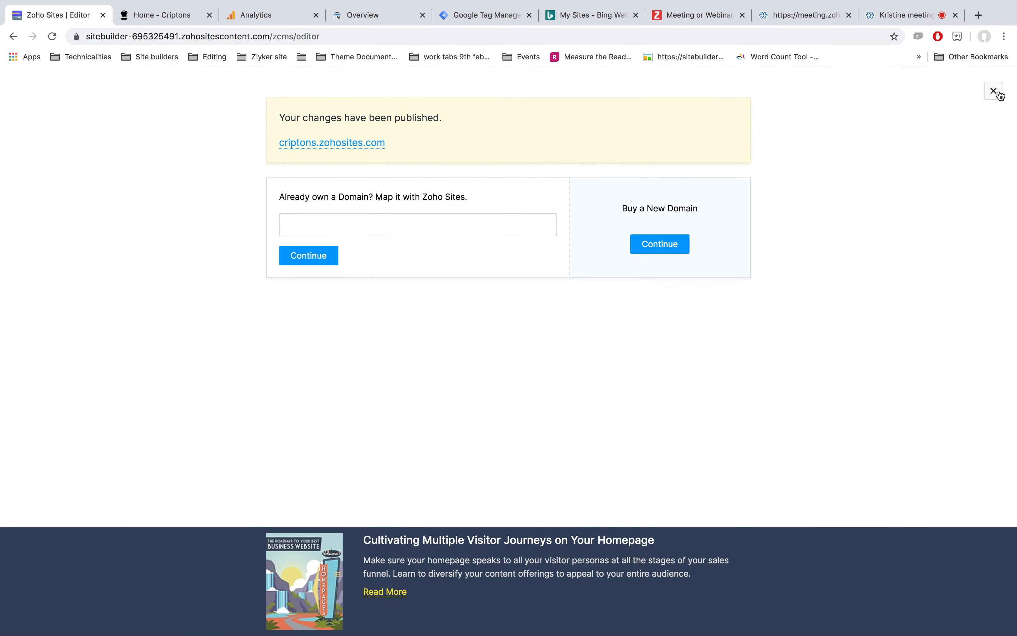
pyautogui.click(1001, 93)
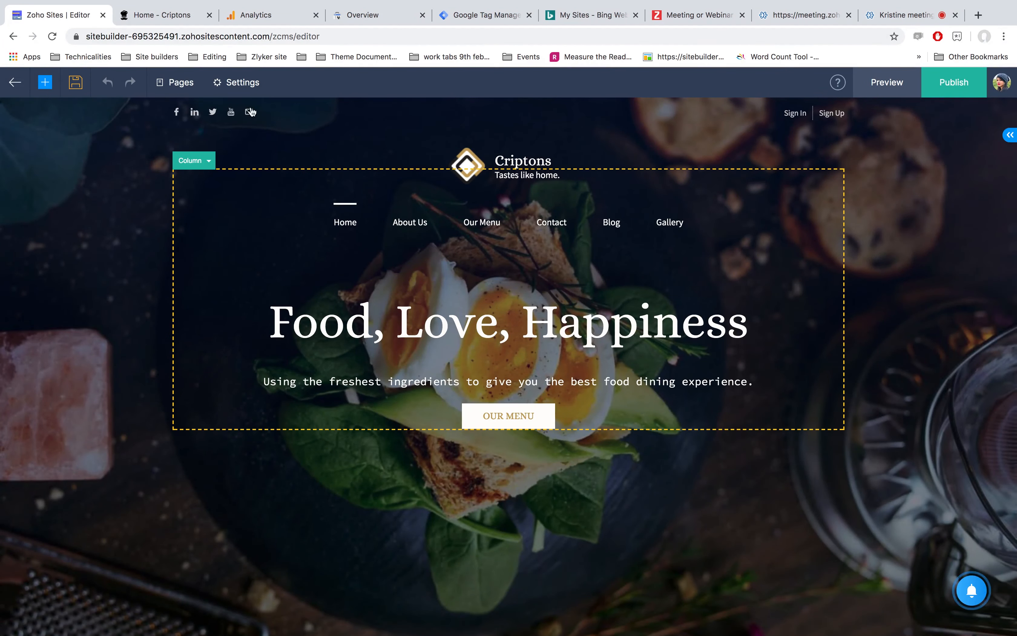
# - Open the Criptons site's Bing Webmaster settings and switch to the Bing Webmaster site
pyautogui.click(250, 84)
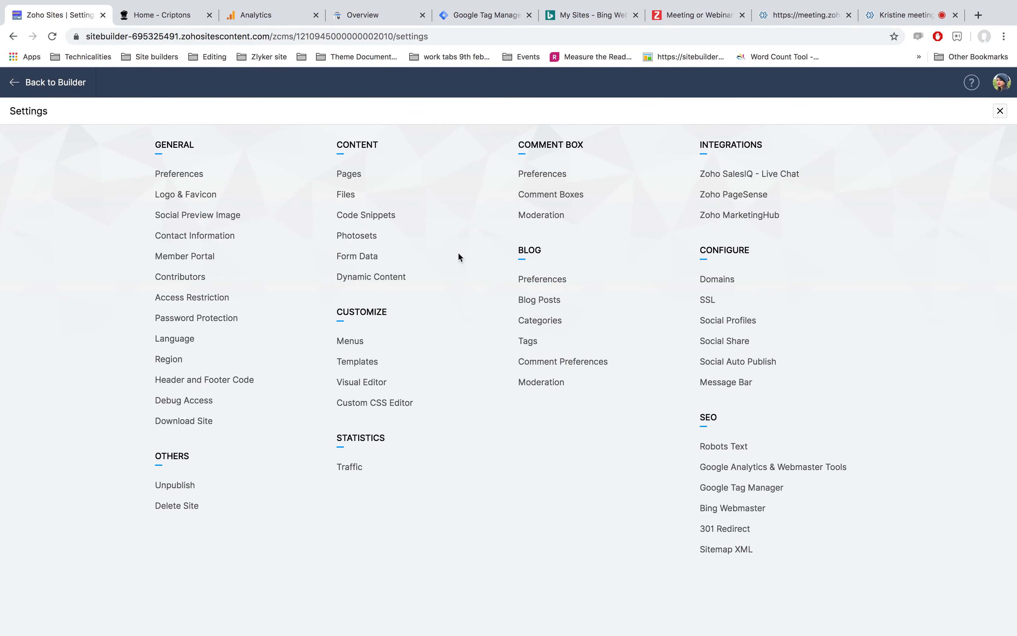
pyautogui.click(714, 514)
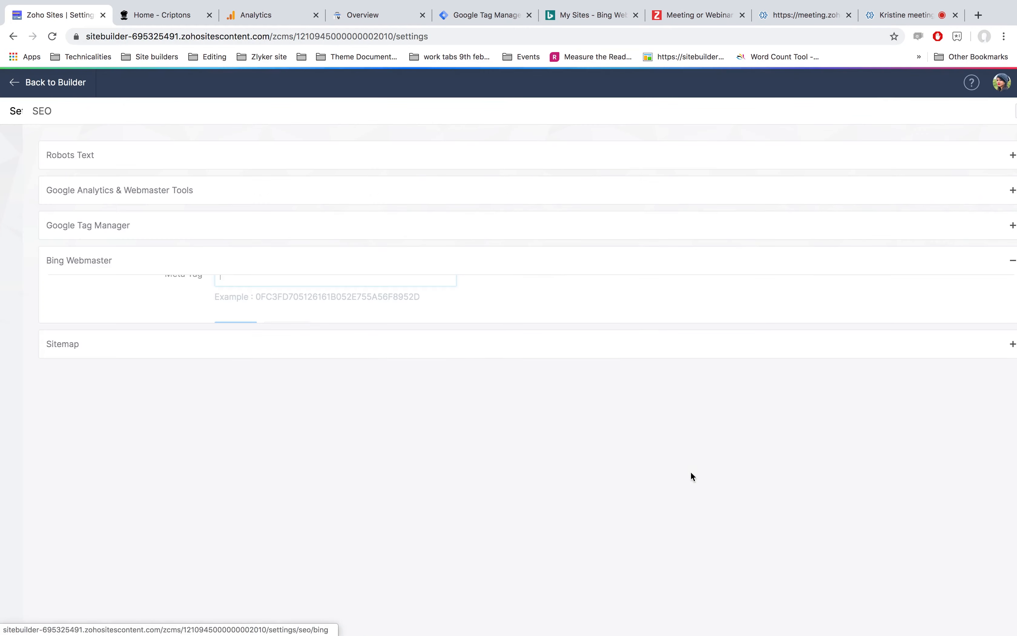
pyautogui.click(596, 18)
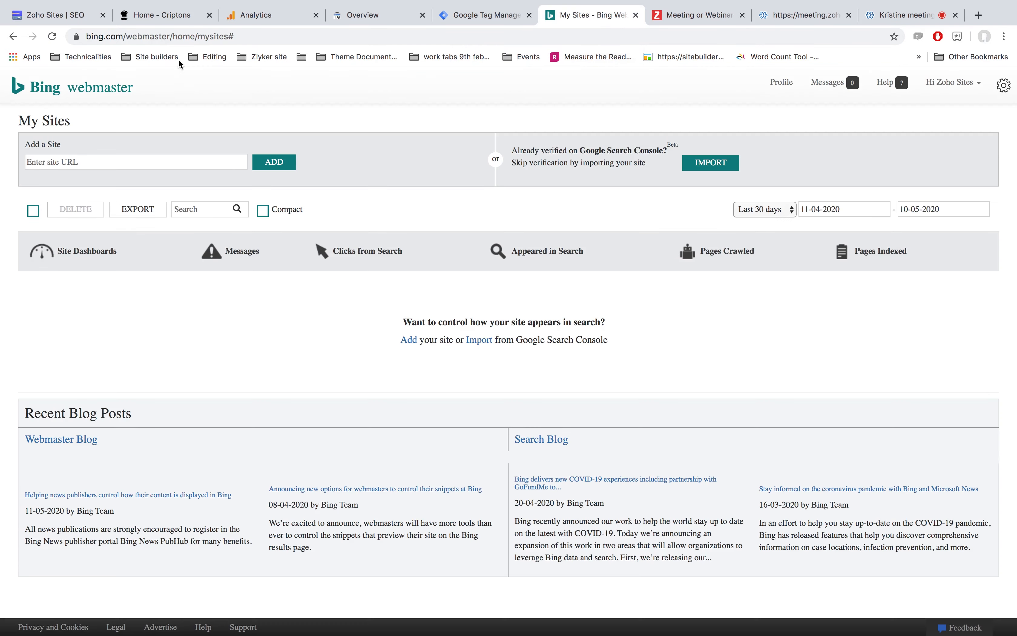
pyautogui.click(167, 16)
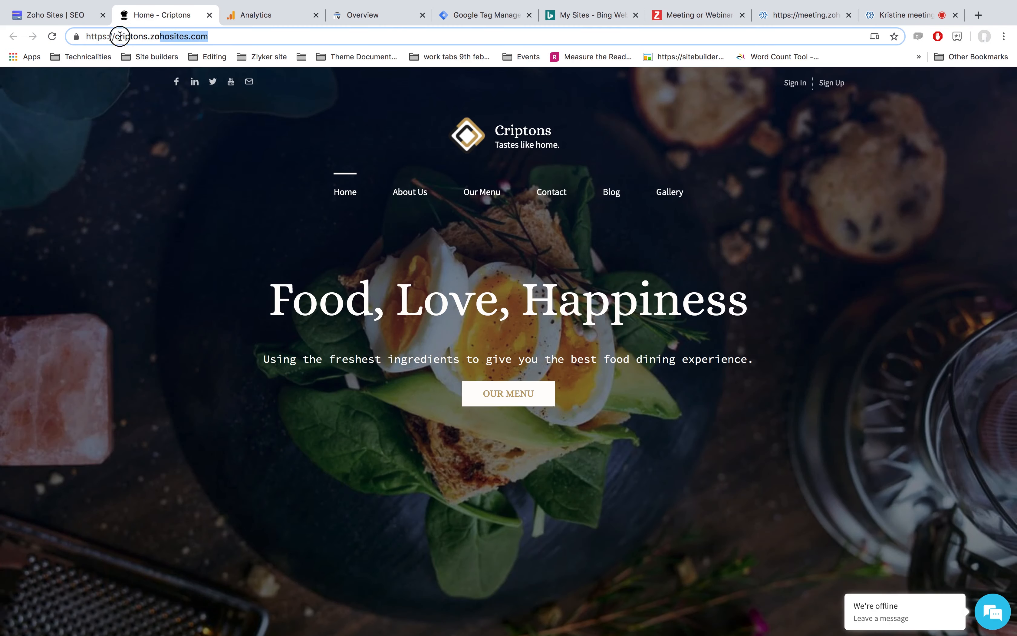
pyautogui.rightClick(108, 39)
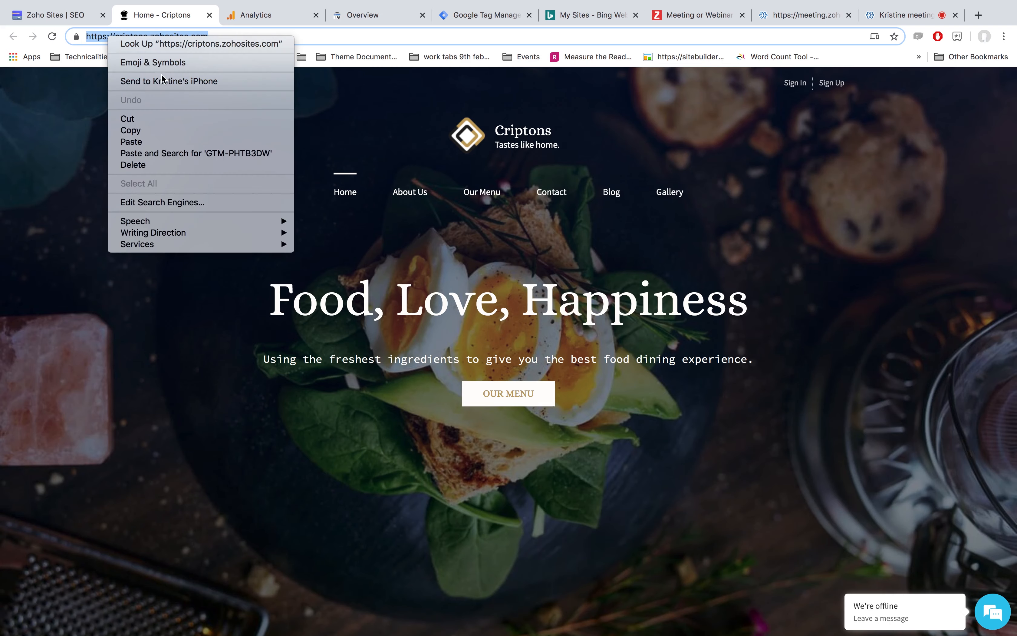
pyautogui.click(168, 128)
pyautogui.click(563, 19)
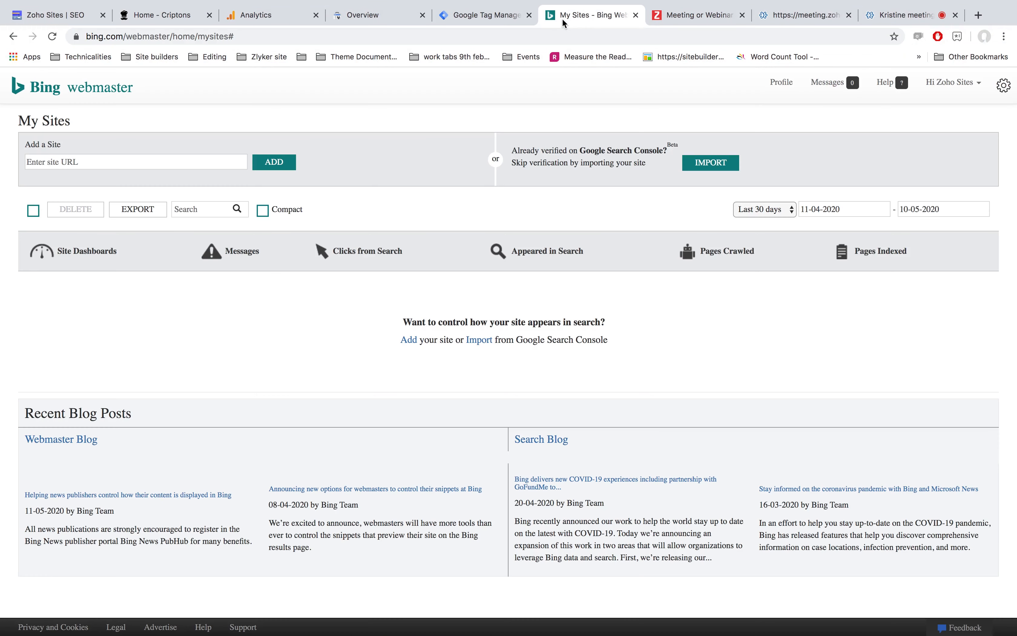
pyautogui.click(117, 162)
pyautogui.hotkey('ctrl', 'v')
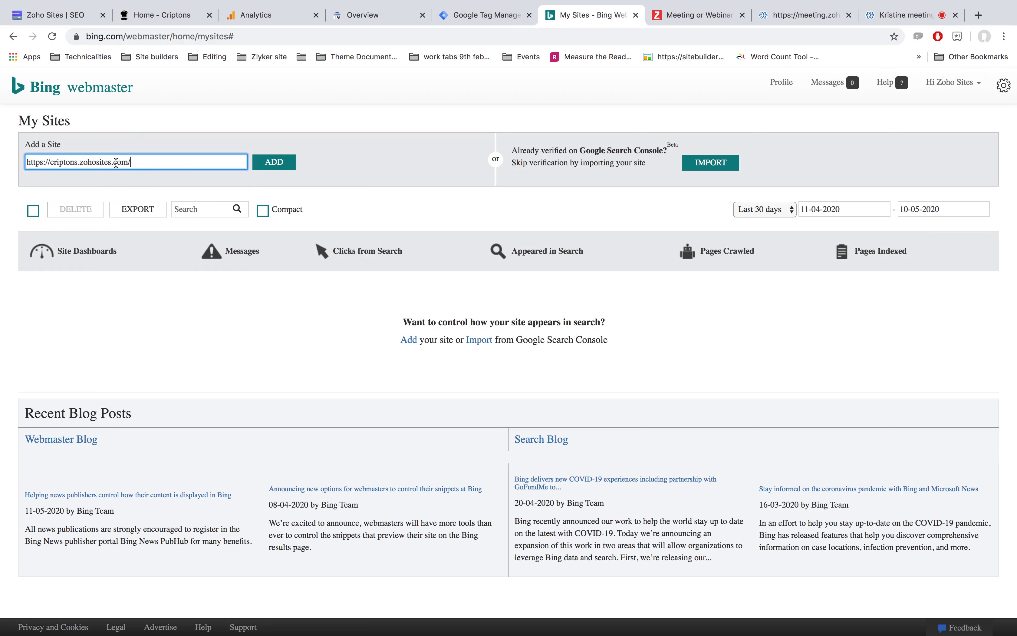
pyautogui.click(274, 162)
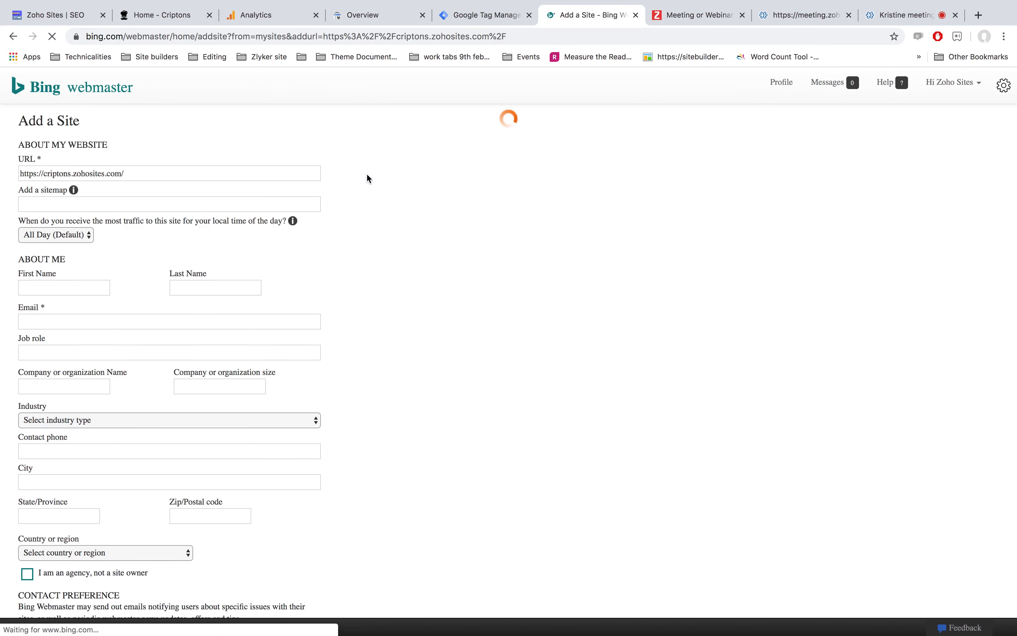
pyautogui.scroll(-5, 155, 334)
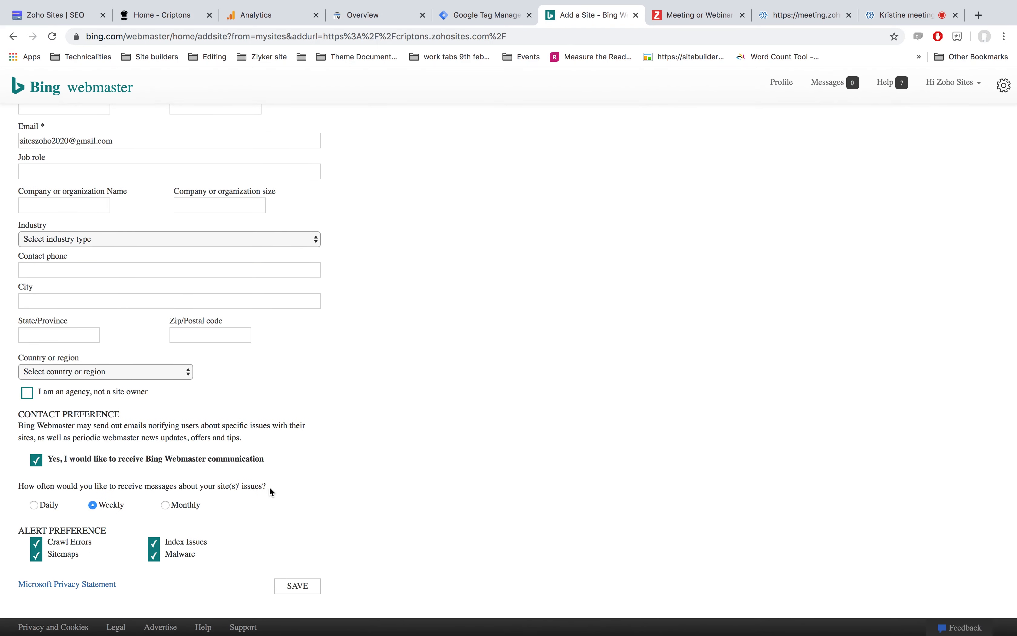
pyautogui.click(289, 592)
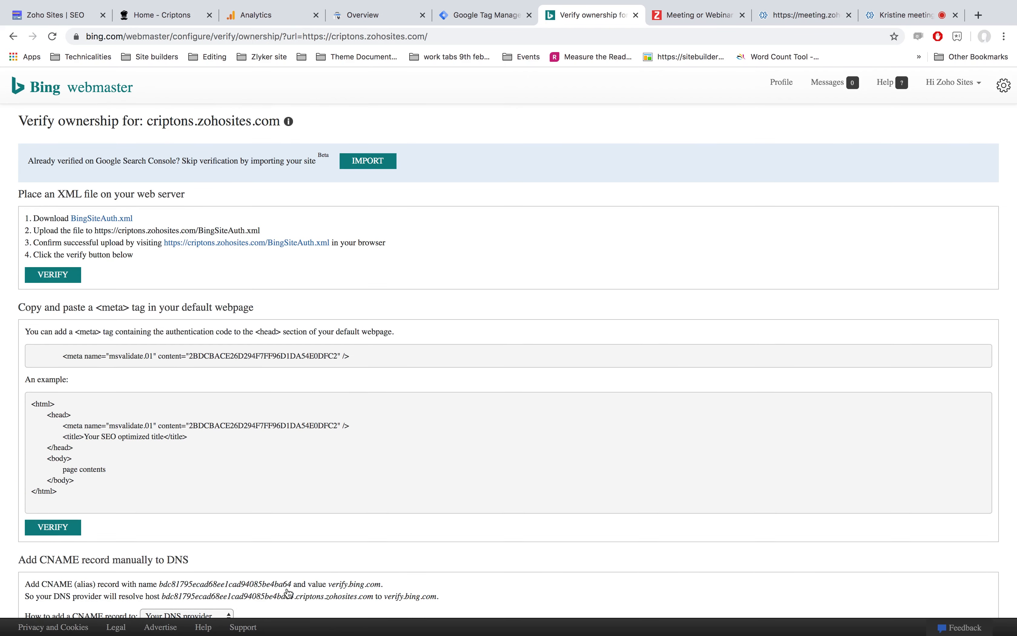
# - Copy the complete ownership verification meta tag for criptons.zohosites.com from Bing Webmaster
pyautogui.moveTo(337, 355); pyautogui.dragTo(194, 355)
pyautogui.tripleClick(205, 358)
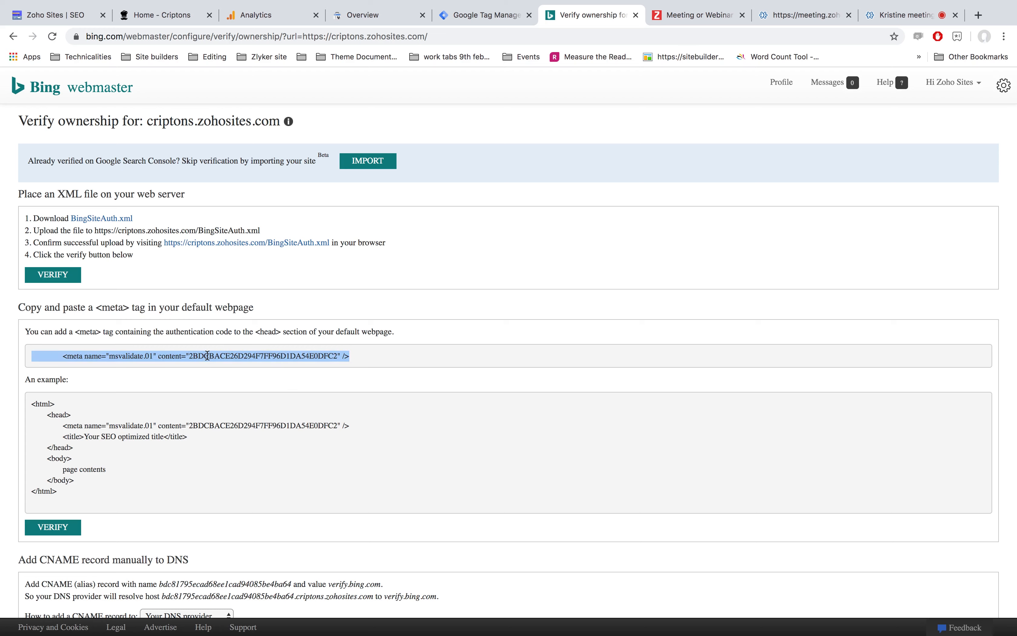
pyautogui.rightClick(337, 358)
pyautogui.click(371, 381)
# - Return to Zoho Sites, paste the Bing verification tag as the Meta Tag, trim it to the content code only and save
pyautogui.click(79, 16)
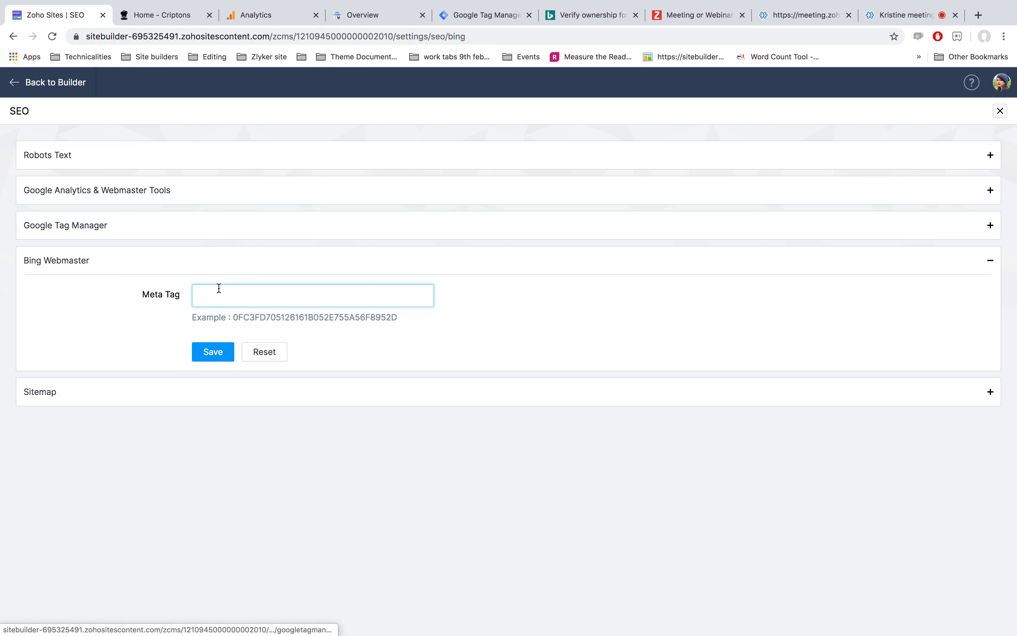
pyautogui.press('super+v')
pyautogui.moveTo(244, 293); pyautogui.dragTo(155, 295)
pyautogui.press('BackSpace')
pyautogui.moveTo(382, 293); pyautogui.dragTo(370, 294)
pyautogui.press('BackSpace')
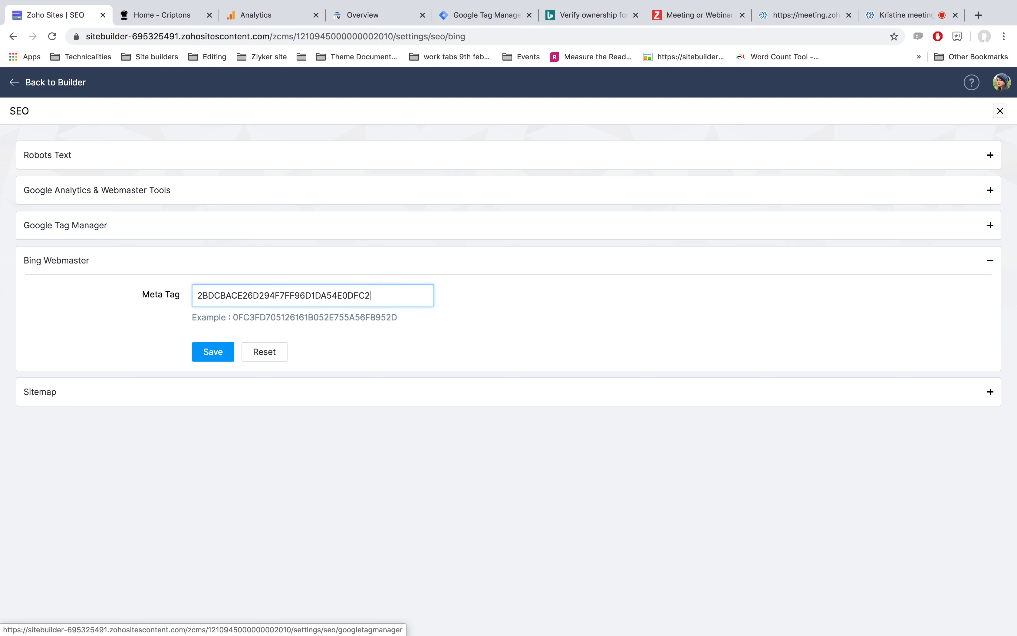
pyautogui.click(222, 349)
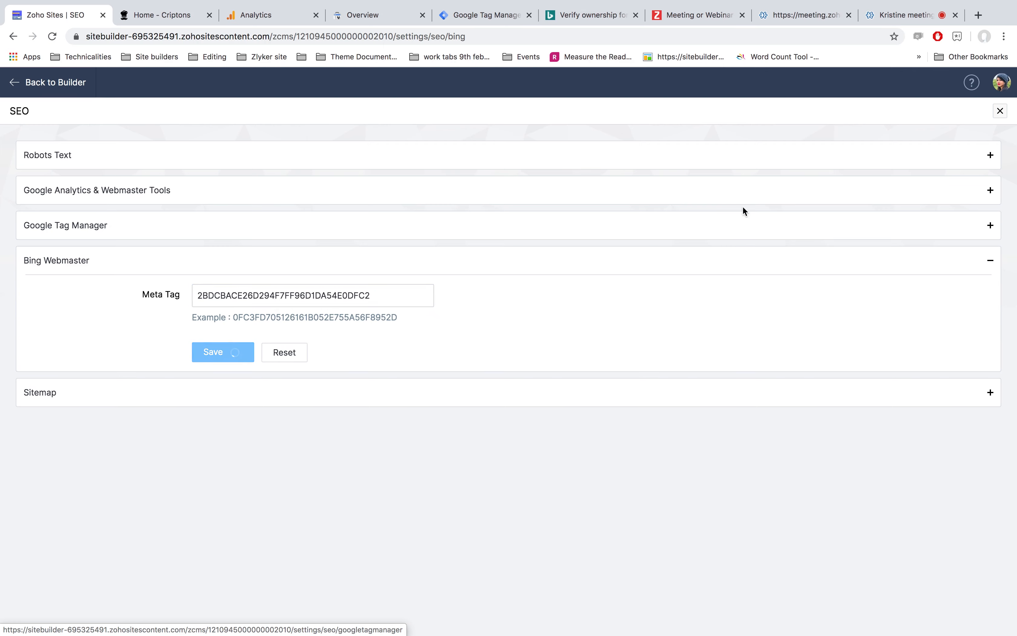
# - Return to the site editor, publish the Bing Webmaster change and close the publish dialog
pyautogui.click(1001, 110)
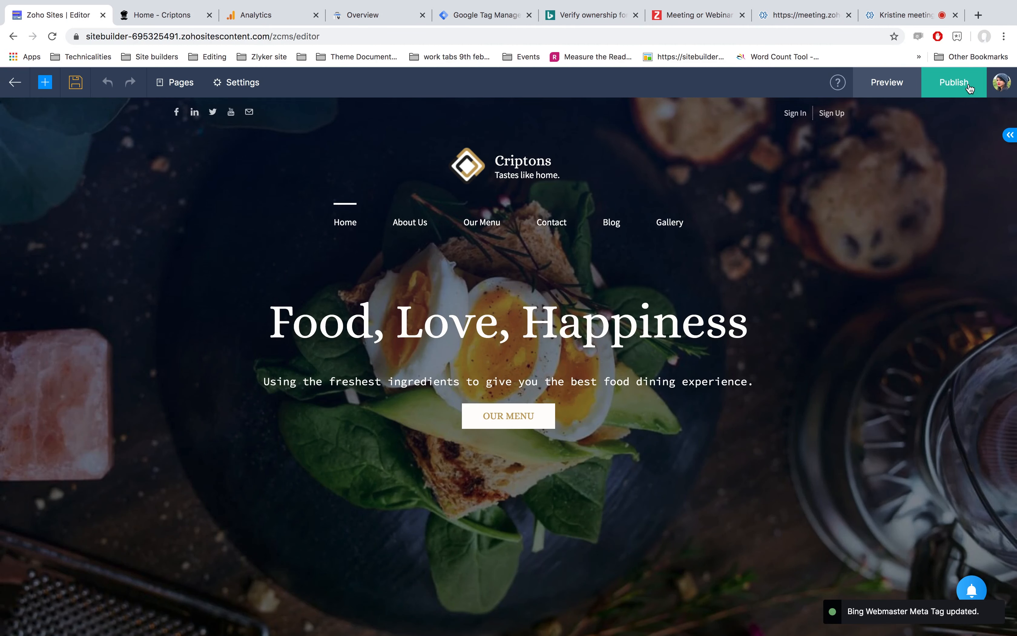
pyautogui.click(970, 86)
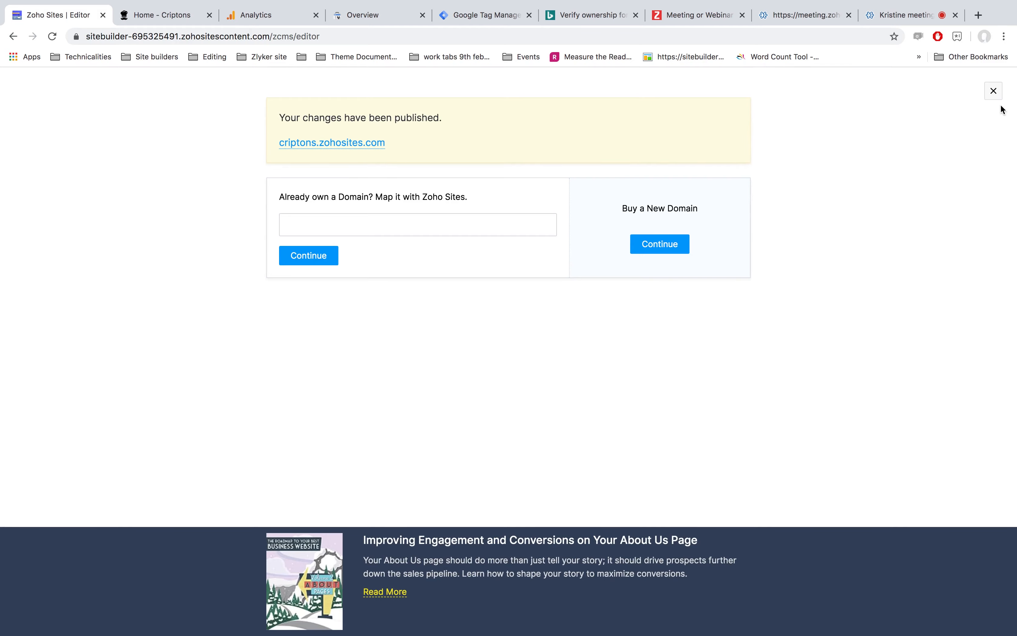
pyautogui.click(996, 96)
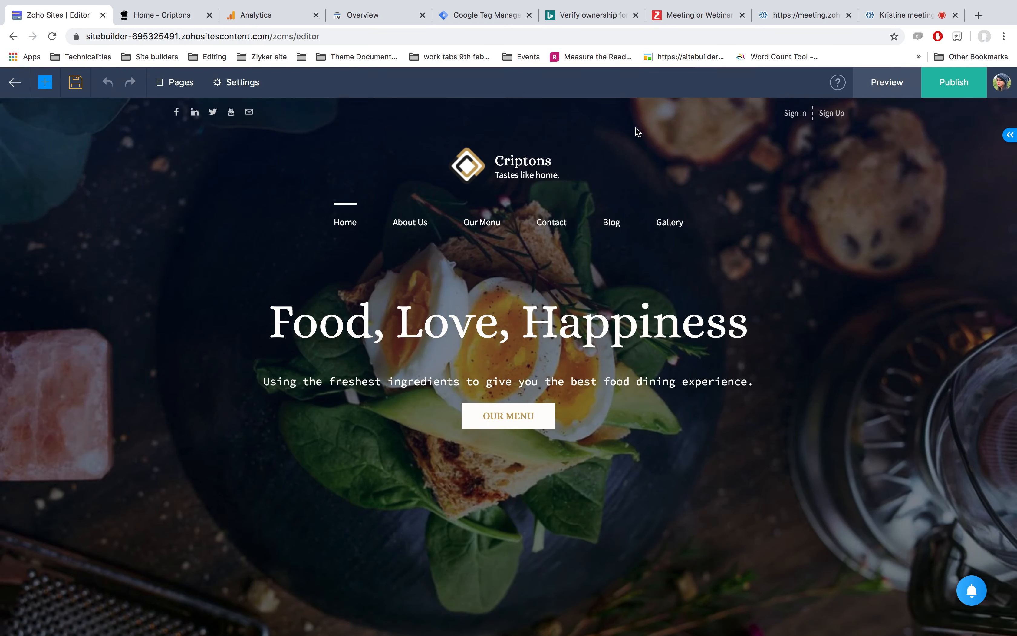
# - Verify ownership of criptons.zohosites.com in Bing Webmaster with the meta tag method and look through the site's dashboard
pyautogui.click(596, 17)
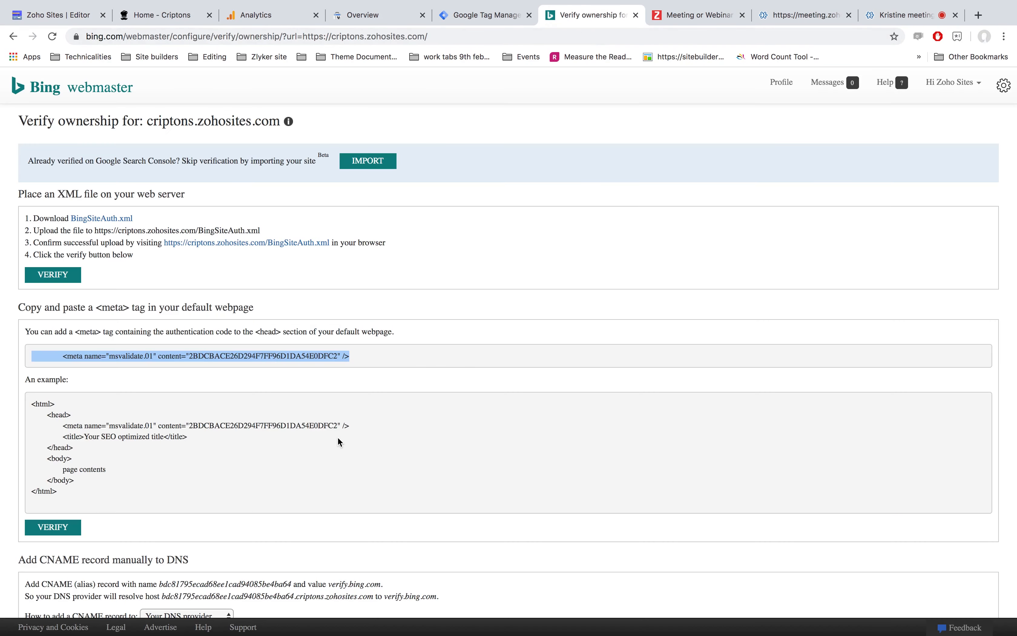
pyautogui.click(66, 527)
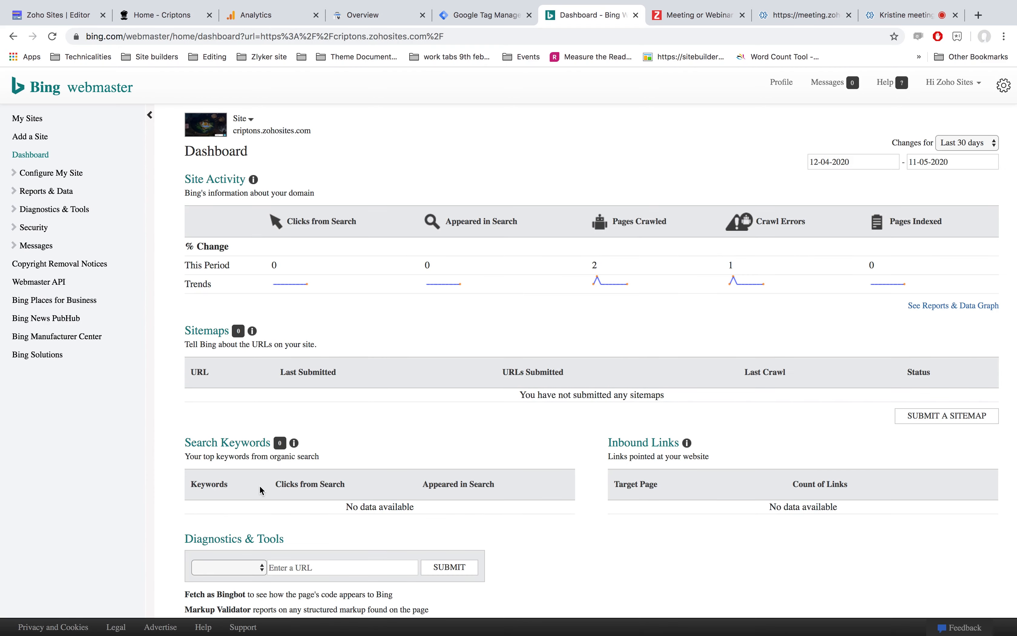
pyautogui.scroll(-3, 316, 553)
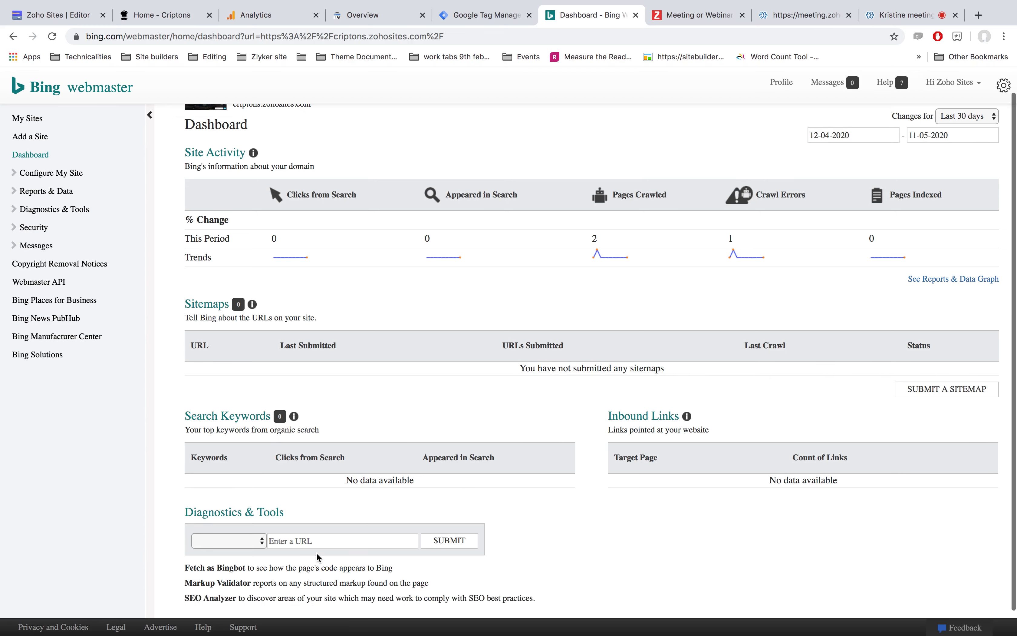
pyautogui.scroll(3, 392, 397)
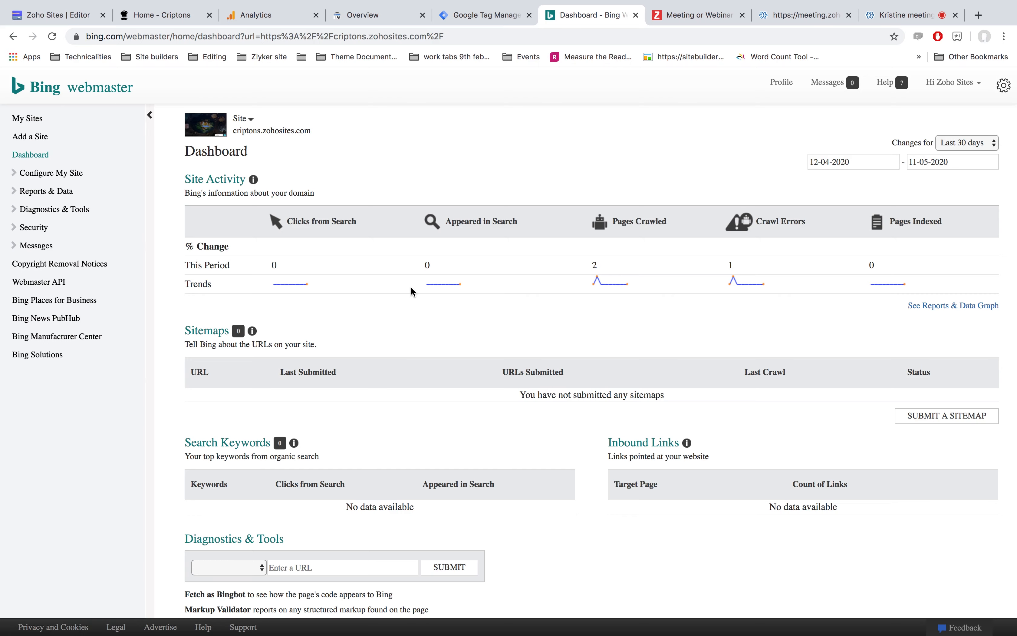
pyautogui.hotkey('ctrl', 'Left')
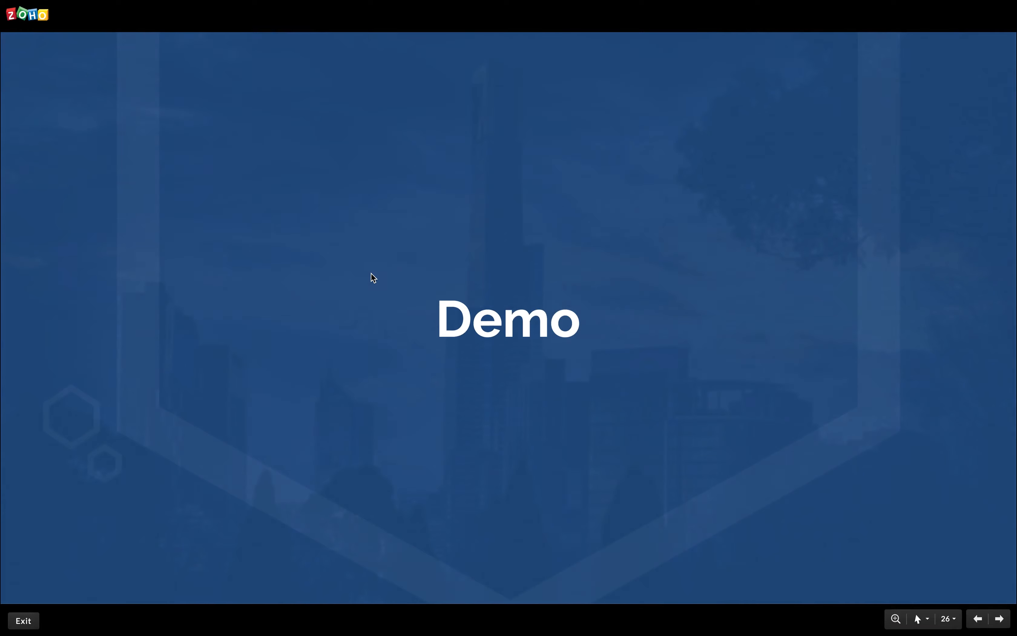